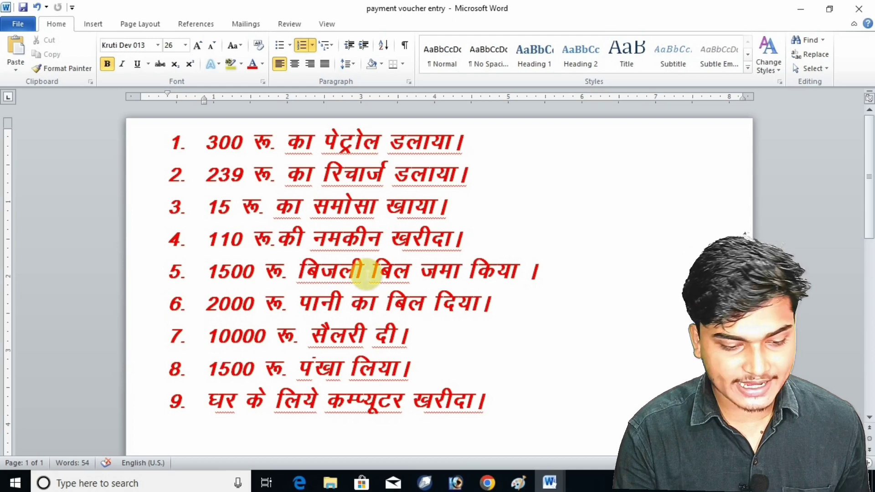
Step: Find and launch Tally.ERP 9 on the computer, and maximize its window
click(130, 490)
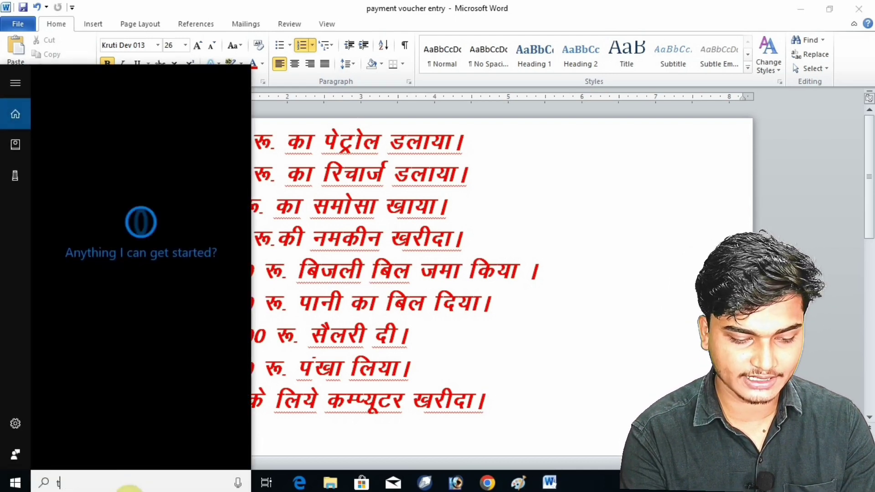
text(tall)
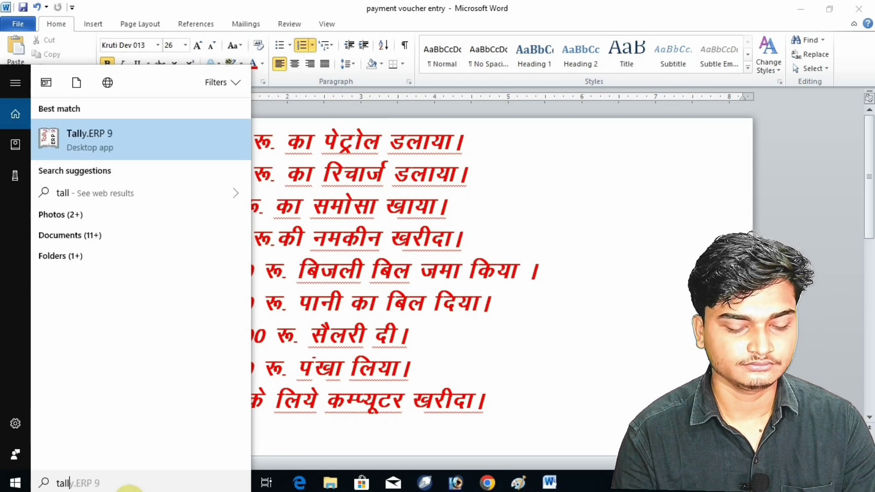
key(Return)
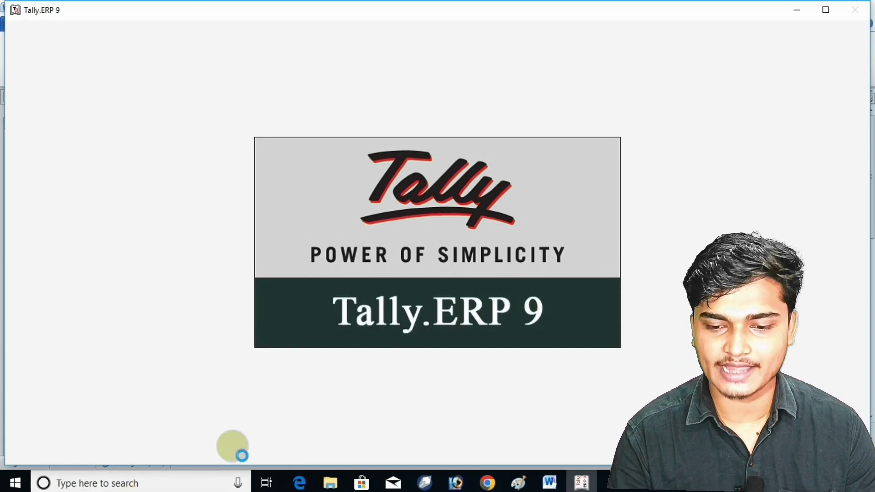
click(826, 10)
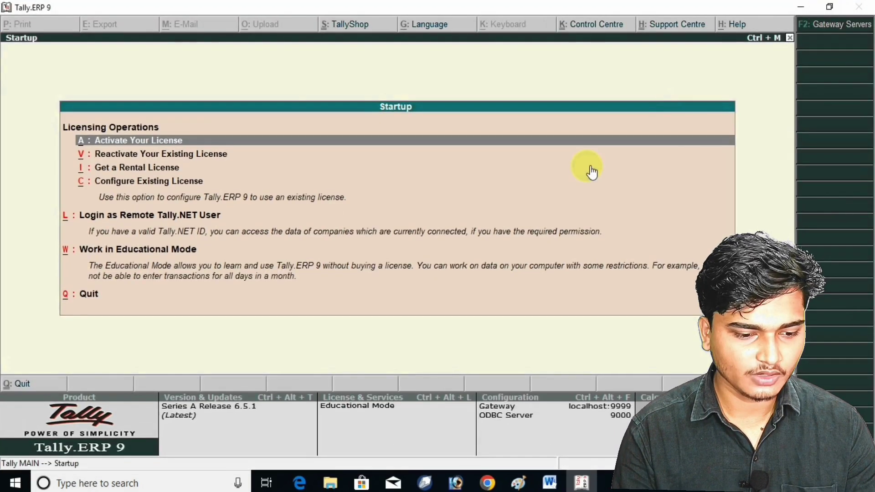
Step: Choose to work in Educational Mode on the Startup screen
key(Down)
key(Down)
key(Down)
key(Down)
key(Down)
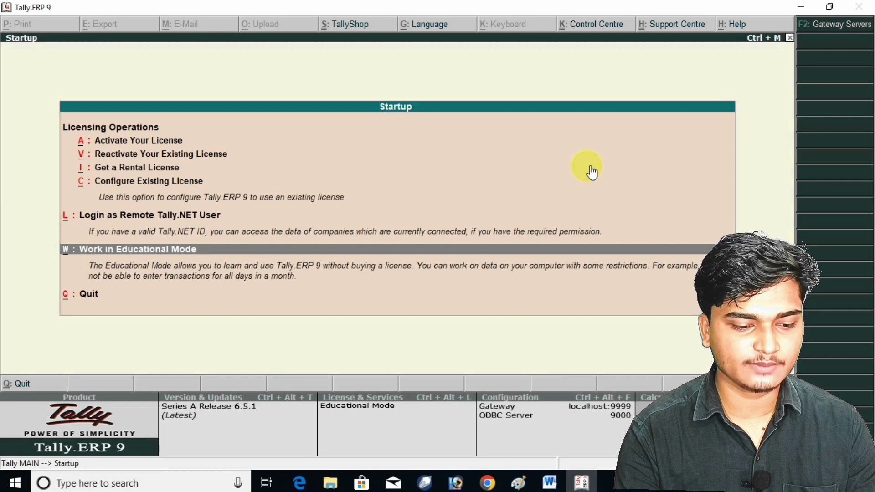
key(Return)
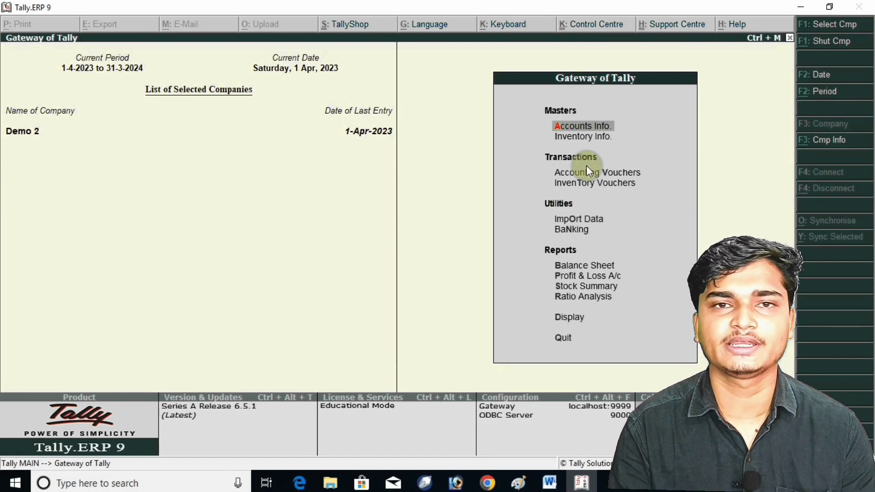
Step: Open Accounting Vouchers for the company Demo 2 to begin a payment voucher
key(Down)
key(Down)
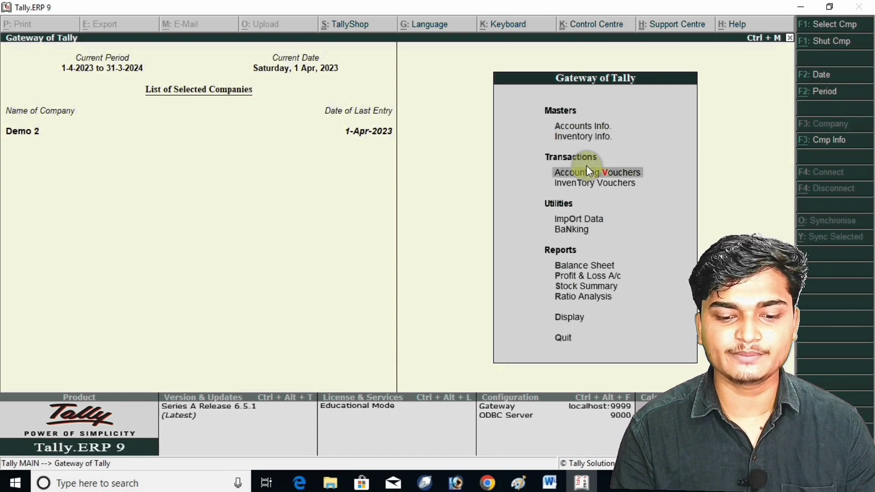
key(Up)
key(Up)
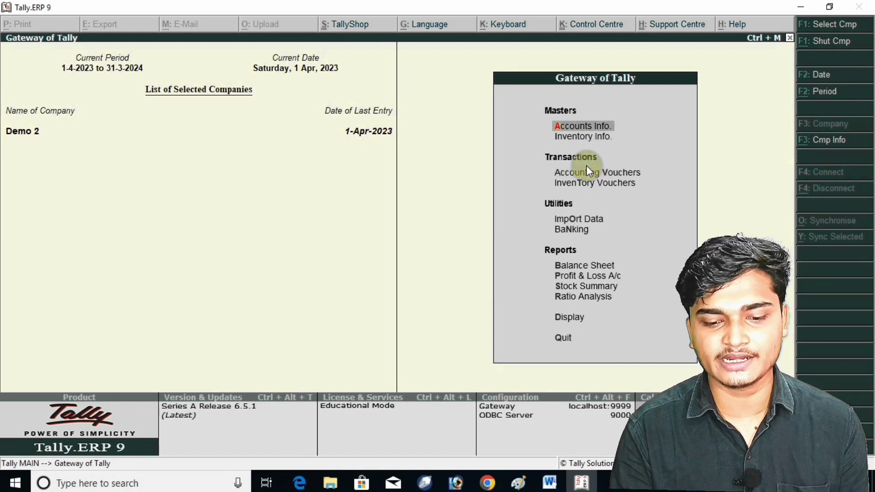
key(Down)
key(Down)
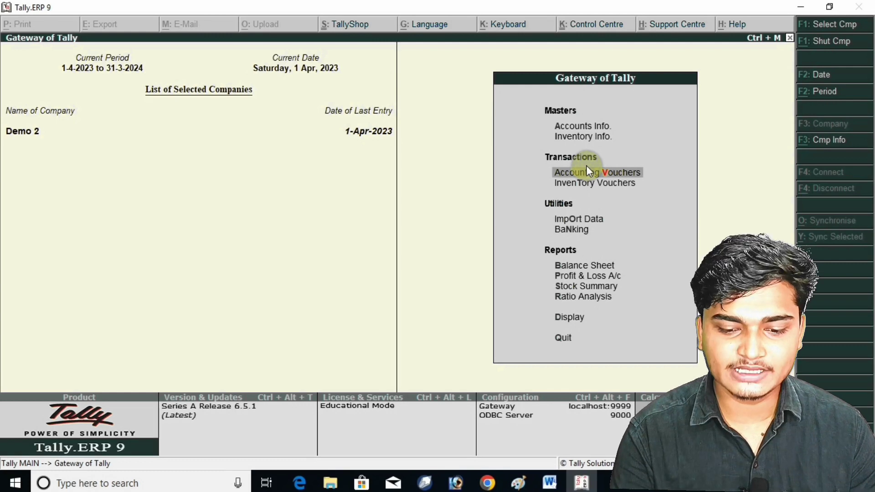
key(Return)
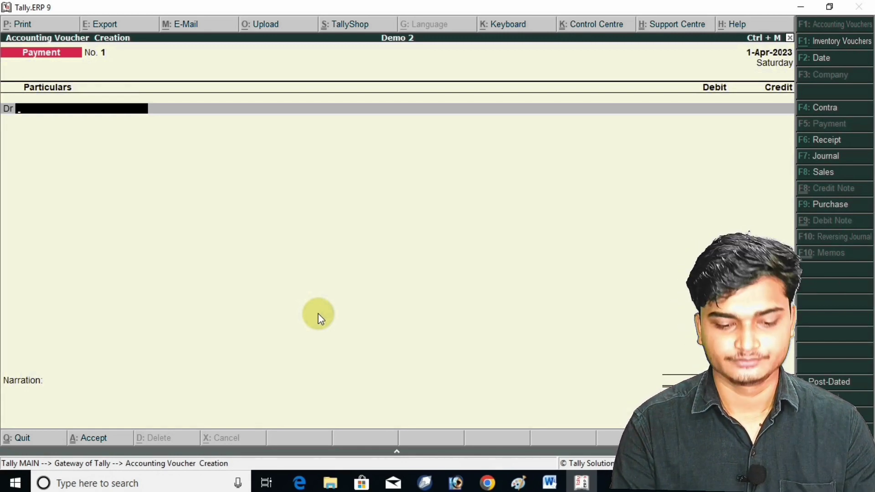
Step: Switch to the "payment voucher entry" document in Word to read the transaction list, and return to Tally.ERP 9
click(550, 482)
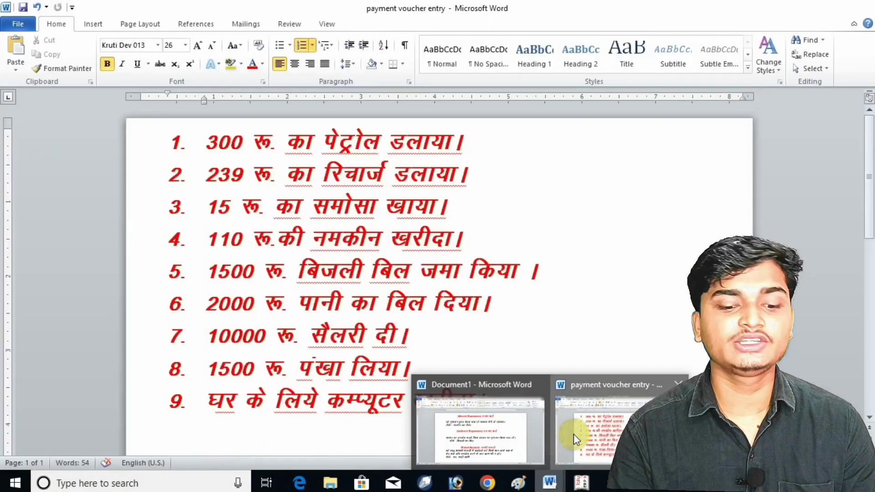
click(573, 434)
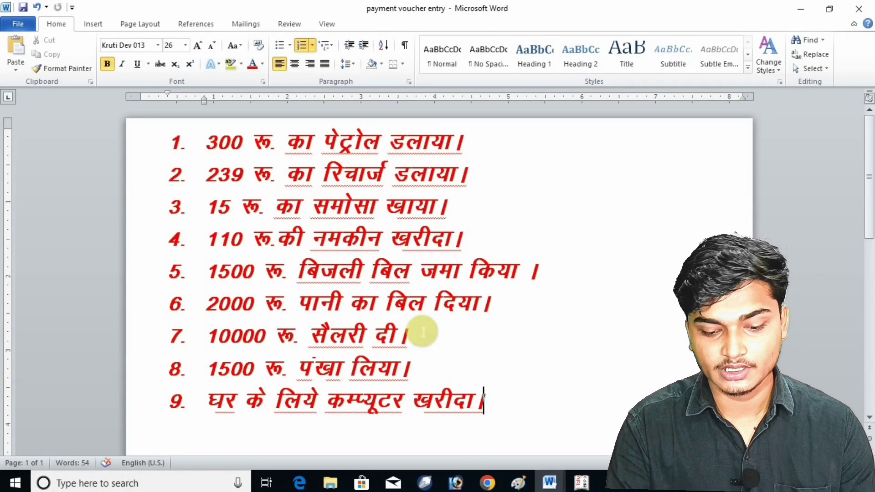
drag(422, 332, 472, 389)
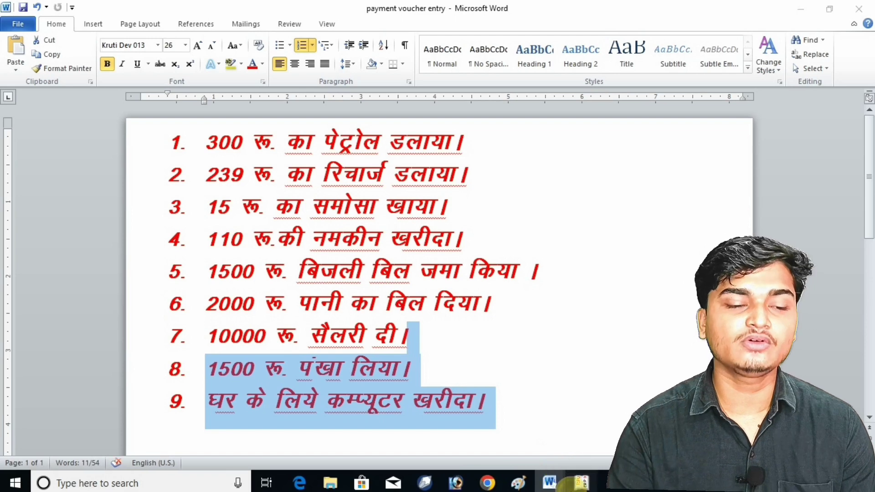
click(581, 482)
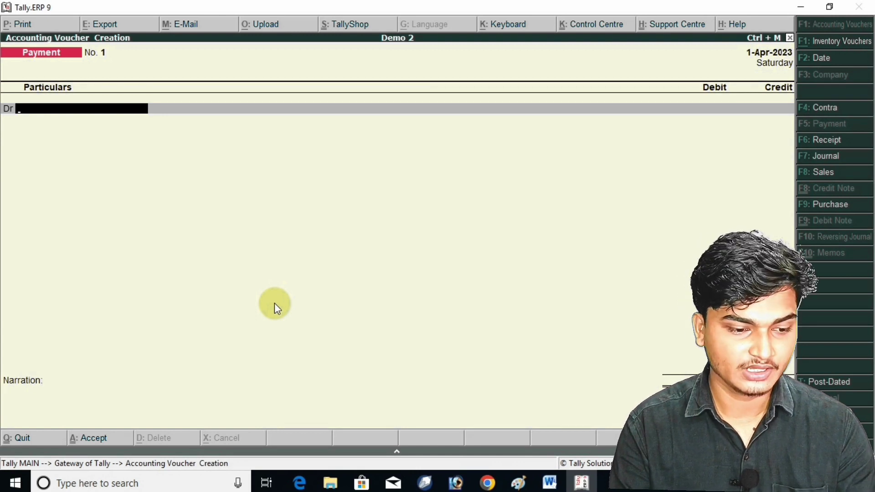
Step: Create a ledger named Petrol under Direct Expenses from within the voucher, with inventory values set to No and ledger type Not Applicable
key(alt+c)
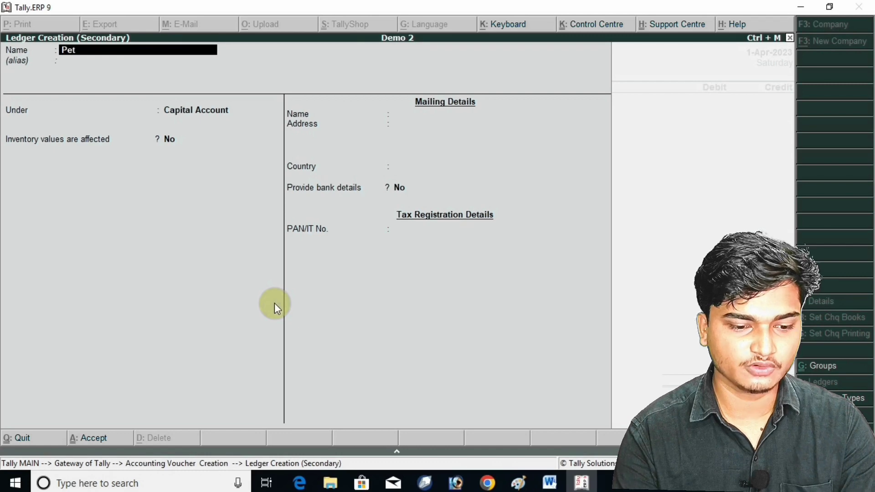
key(Return)
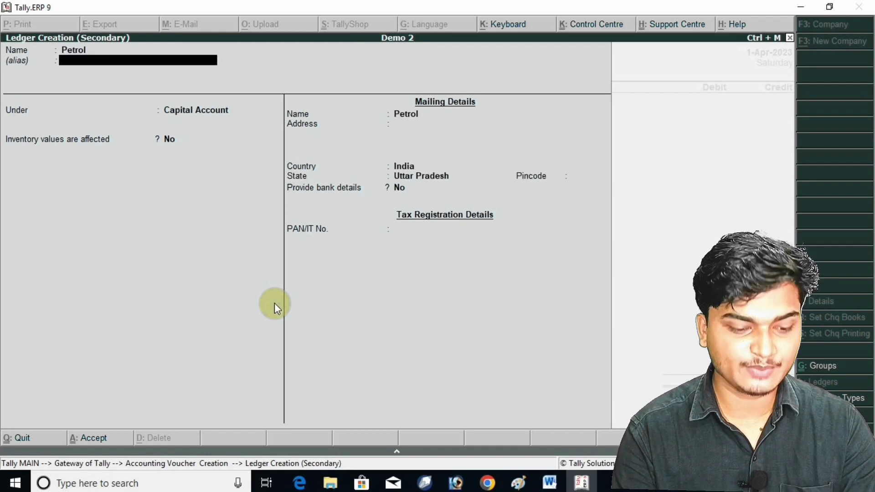
text(Di)
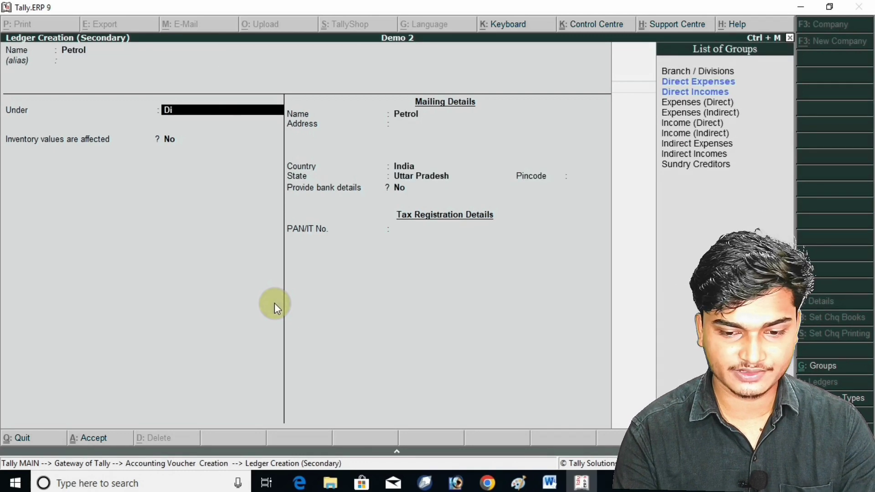
text(re)
key(Down)
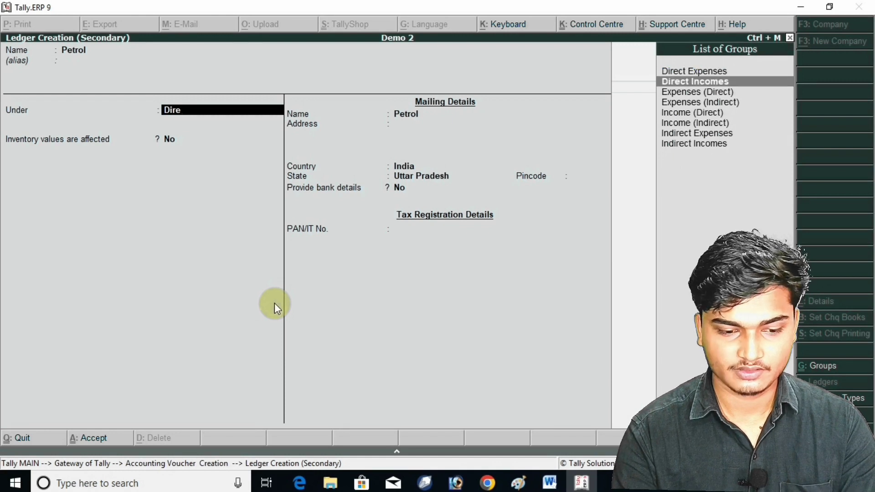
key(Up)
key(Return)
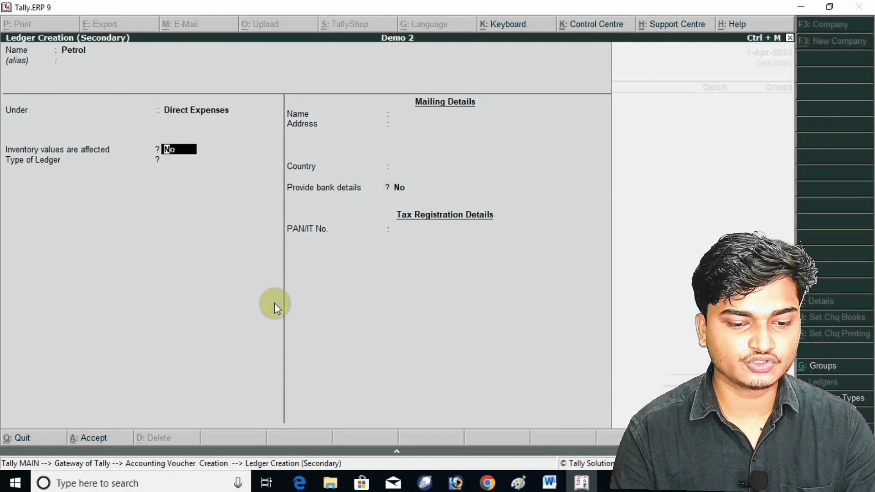
key(Return)
key(Return)
key(Return)
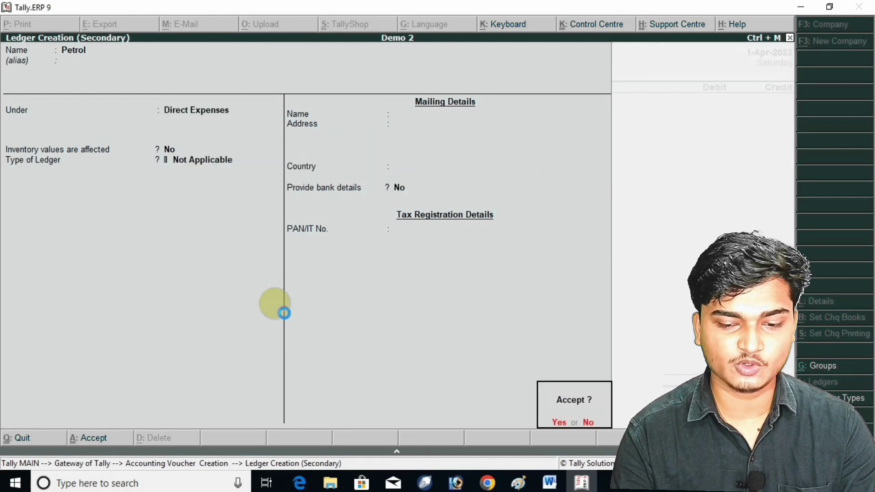
key(Return)
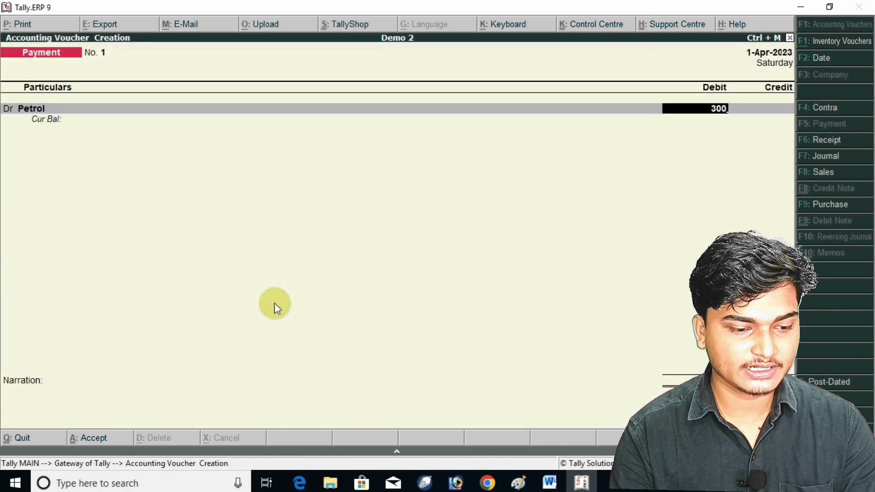
Step: Debit Petrol with 300, credit Cash with the same amount, and save the payment voucher without a narration
key(Return)
key(Return)
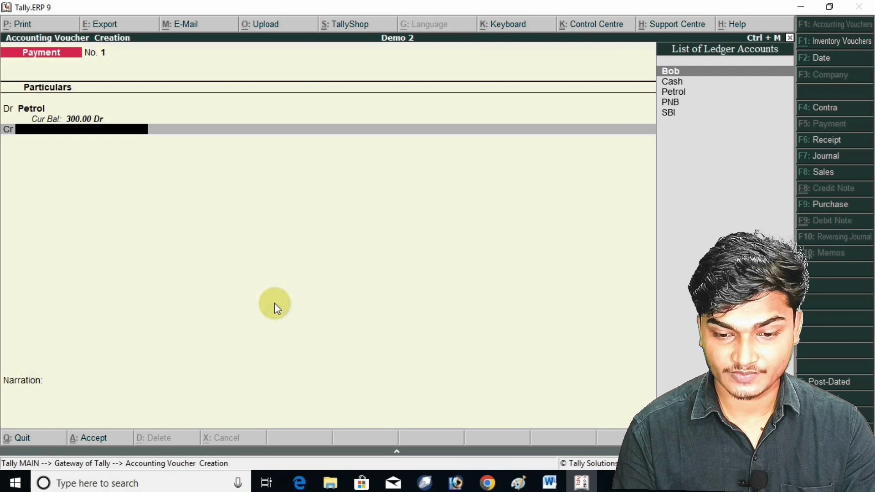
key(Down)
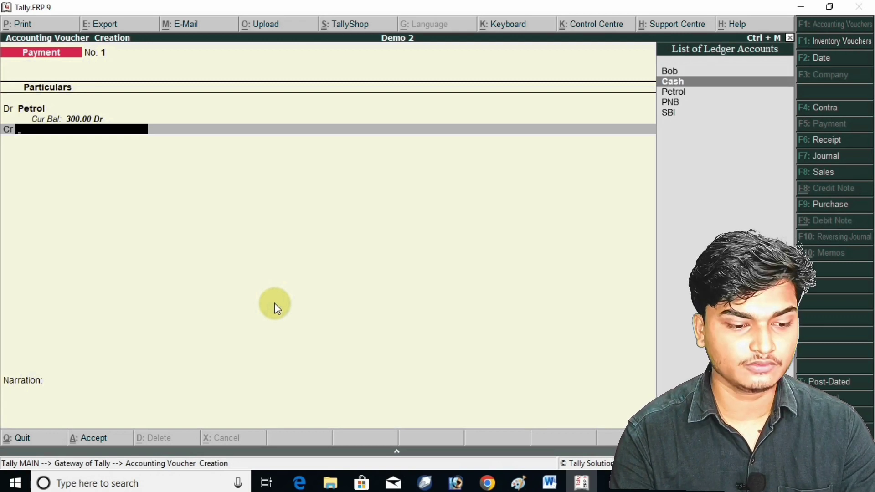
key(Return)
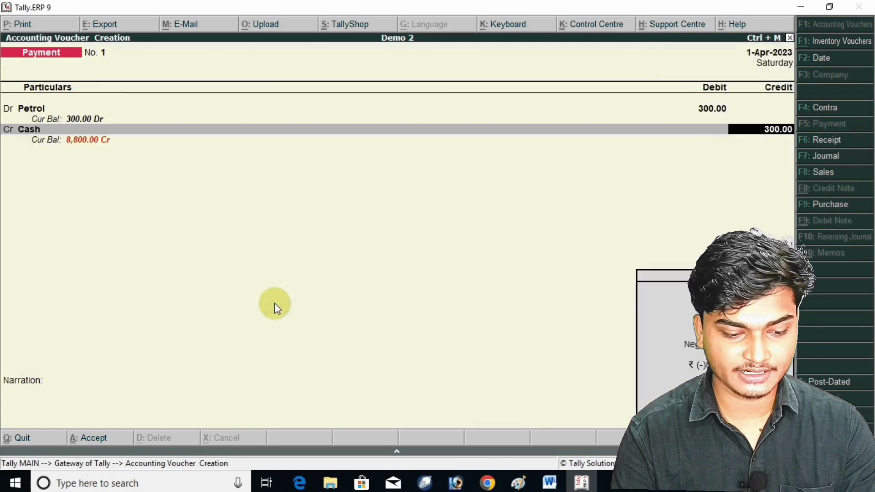
key(Return)
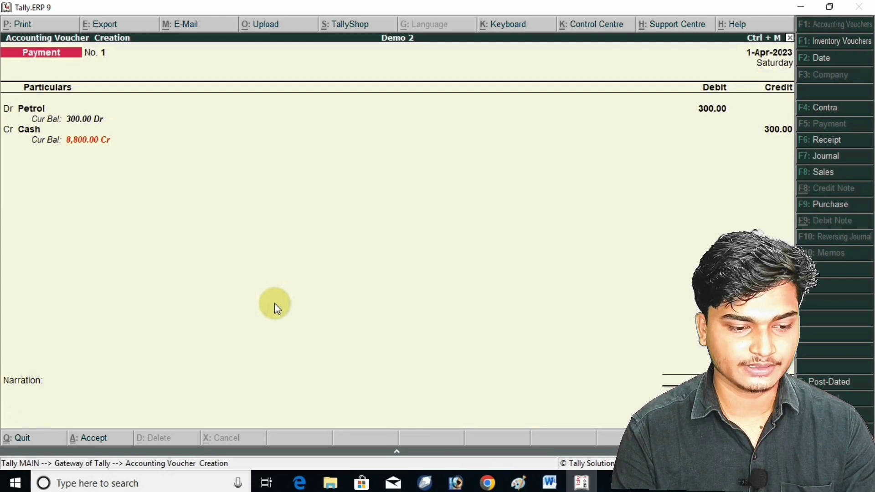
key(Return)
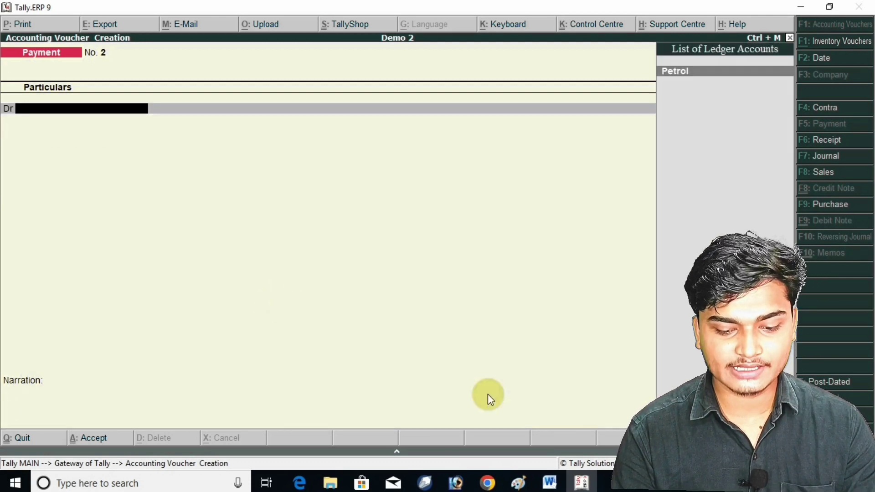
Step: Check the next transaction in the "payment voucher entry" document in Word, and go back to Tally.ERP 9
mouse_move(548, 483)
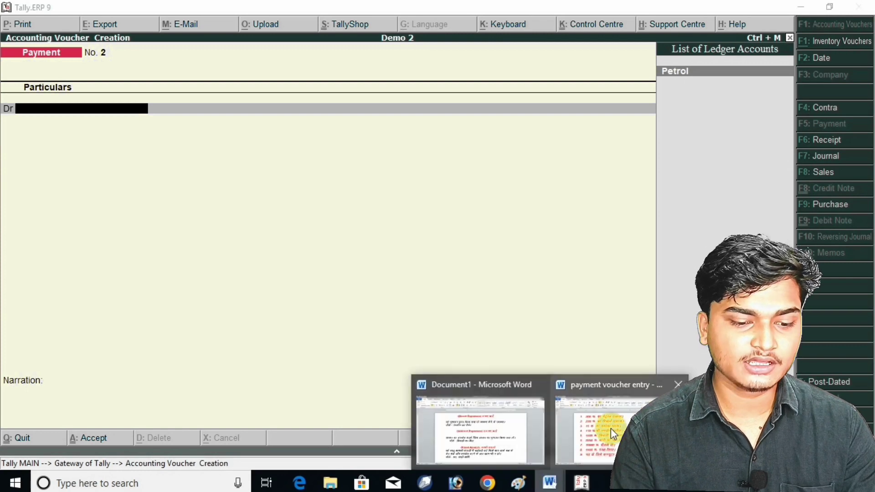
click(610, 428)
click(409, 272)
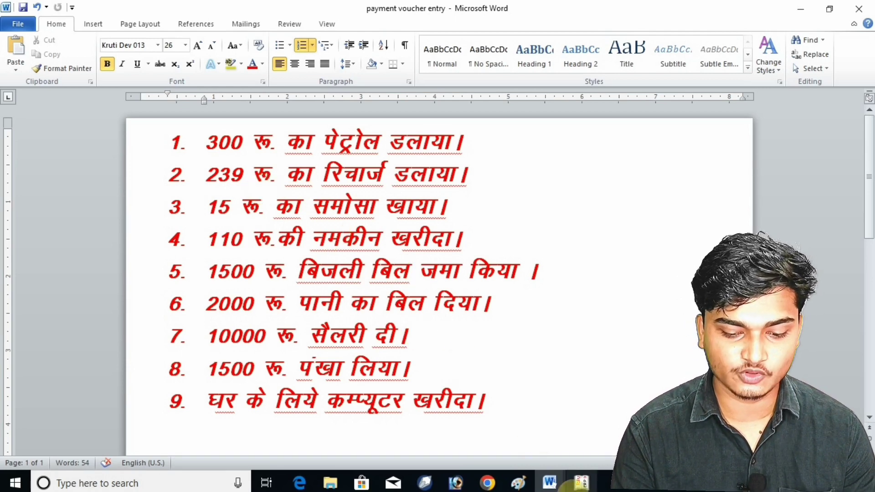
click(582, 483)
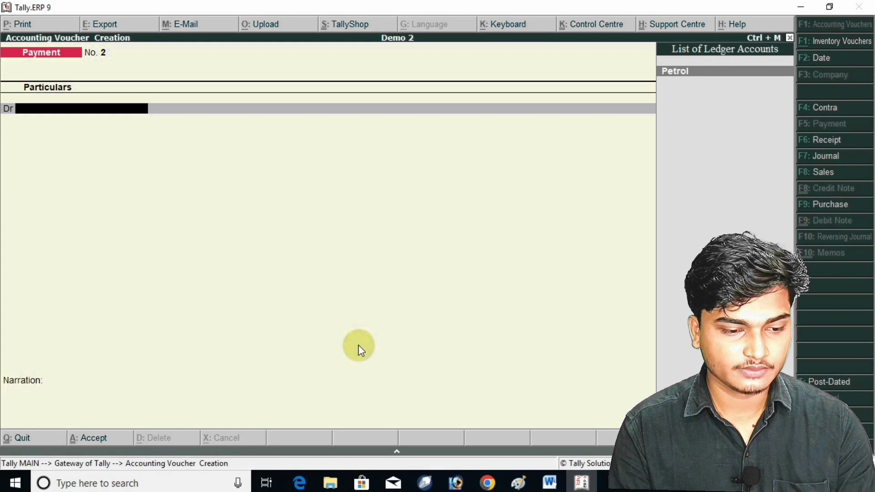
Step: Create a ledger named Recharge under Direct Expenses, keeping inventory values at No and ledger type Not Applicable
key(alt+c)
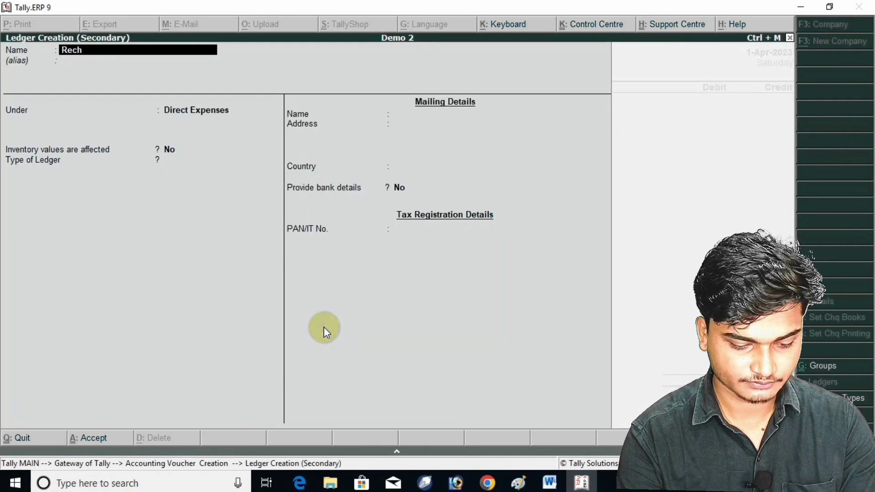
text(Recharge)
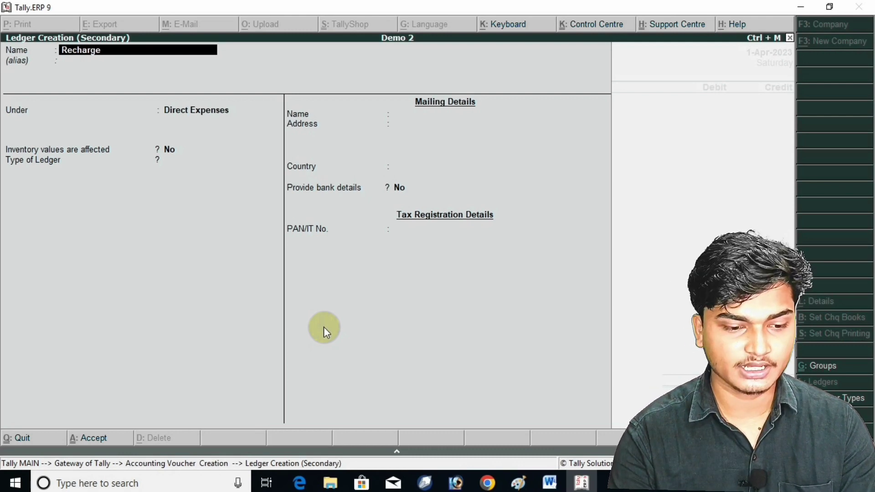
key(Return)
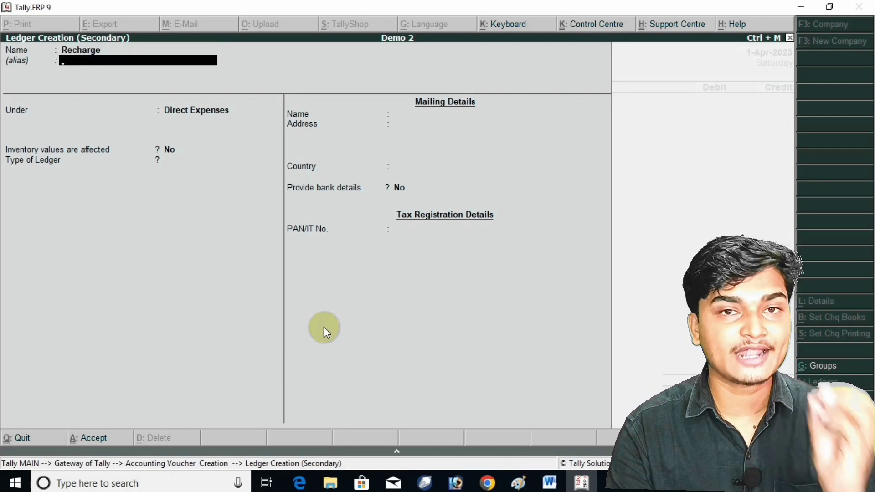
key(Return)
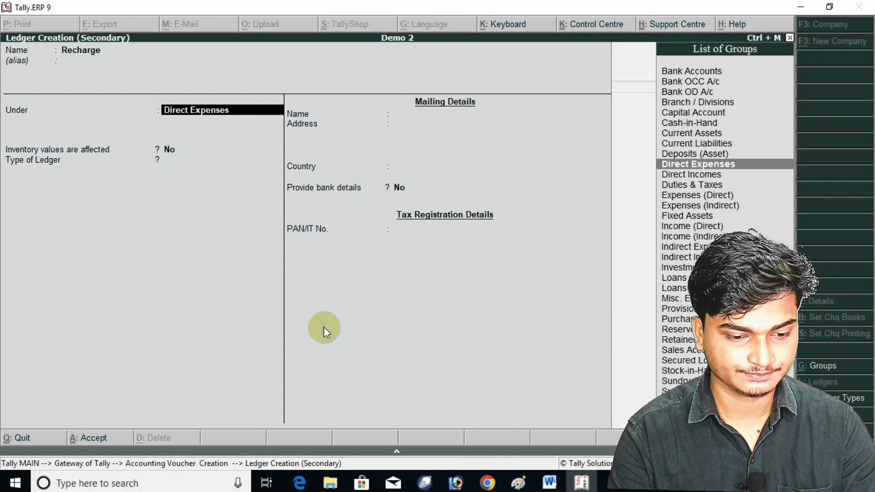
key(Return)
key(Return)
key(Return)
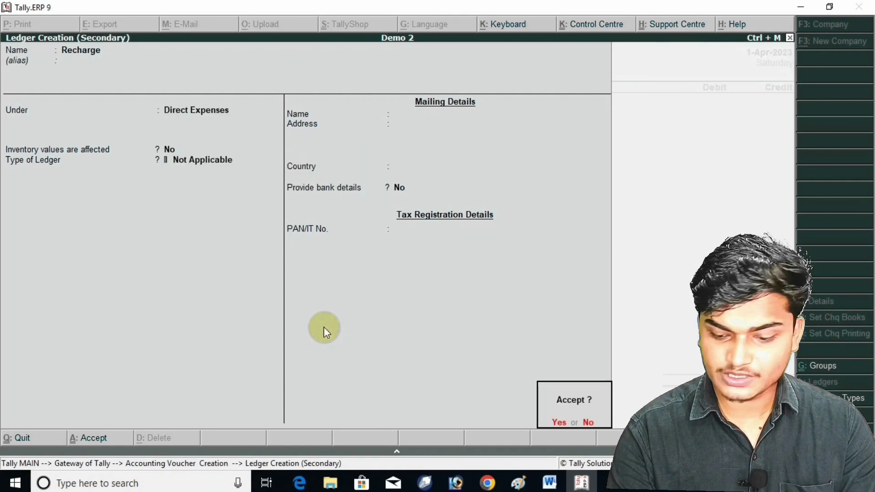
key(Return)
Step: Debit Recharge with 239, credit Cash with the same amount, and save the payment voucher without a narration
text(2)
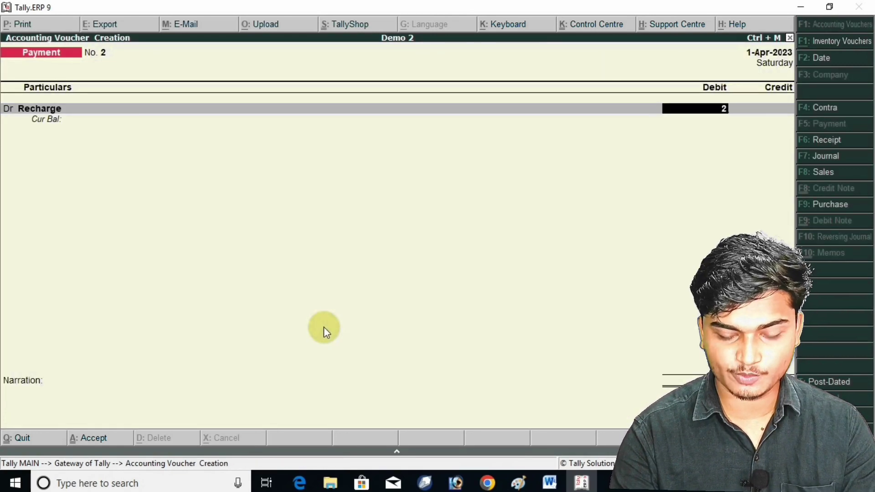
text(39)
key(Return)
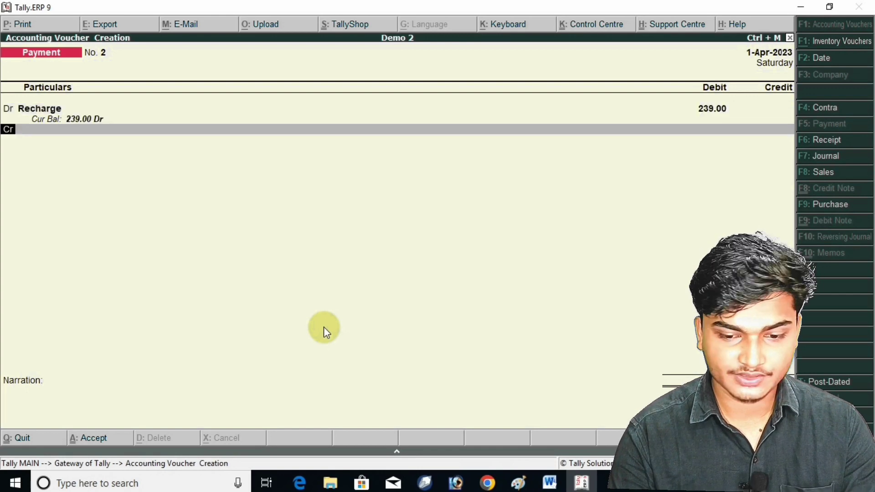
key(Down)
key(Return)
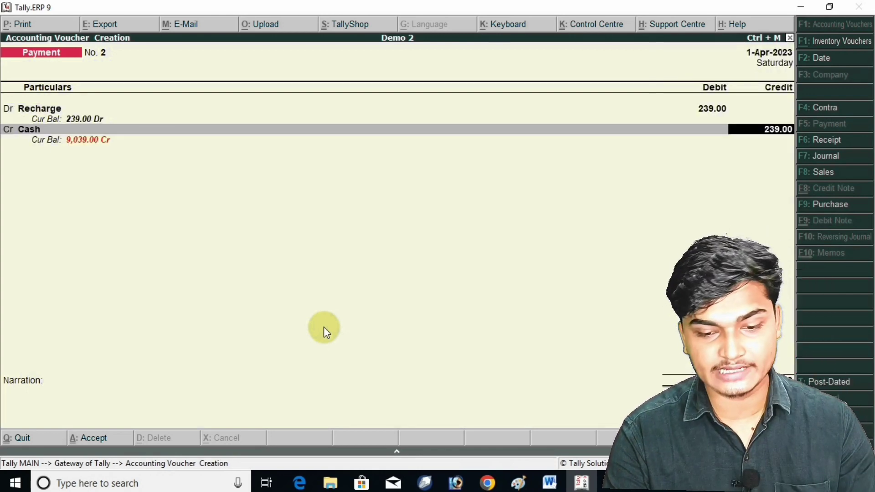
key(Return)
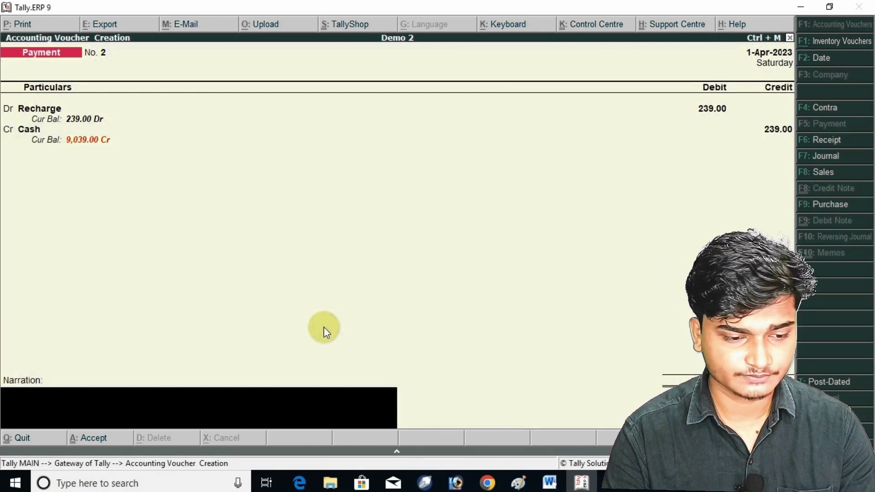
key(Return)
key(Return)
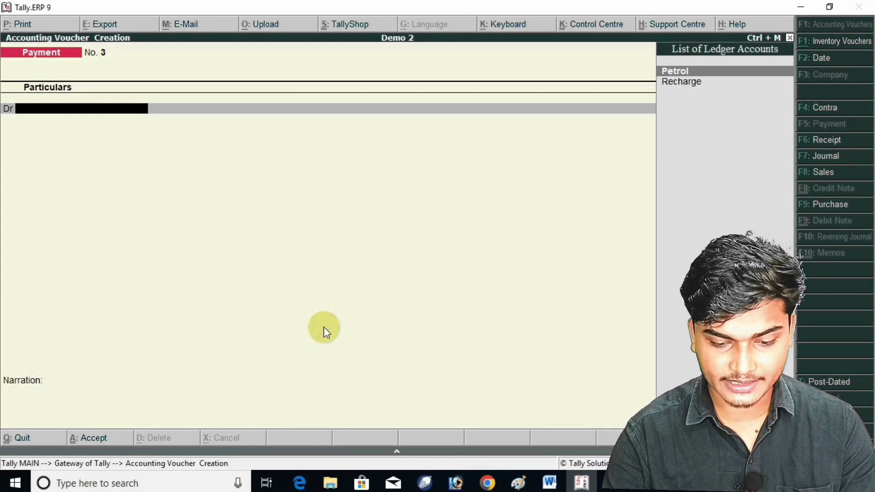
Step: Check the third transaction in the "payment voucher entry" document in Word, and go back to Tally.ERP 9
mouse_move(550, 482)
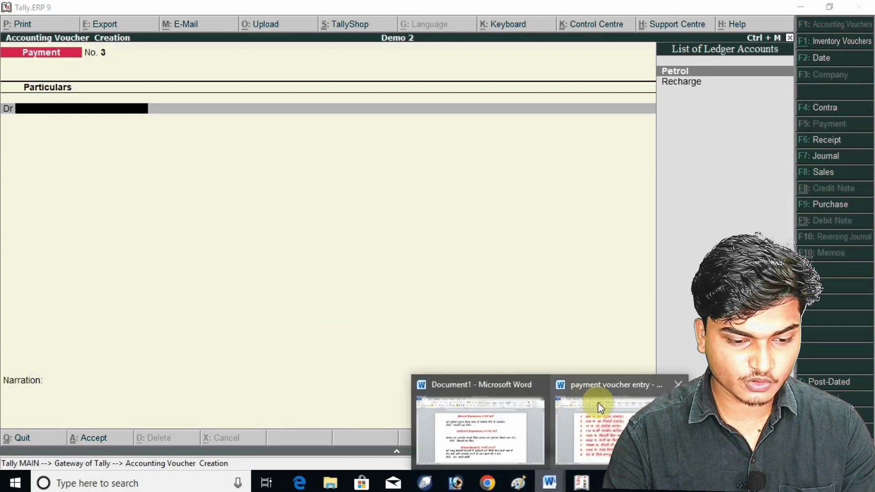
click(598, 403)
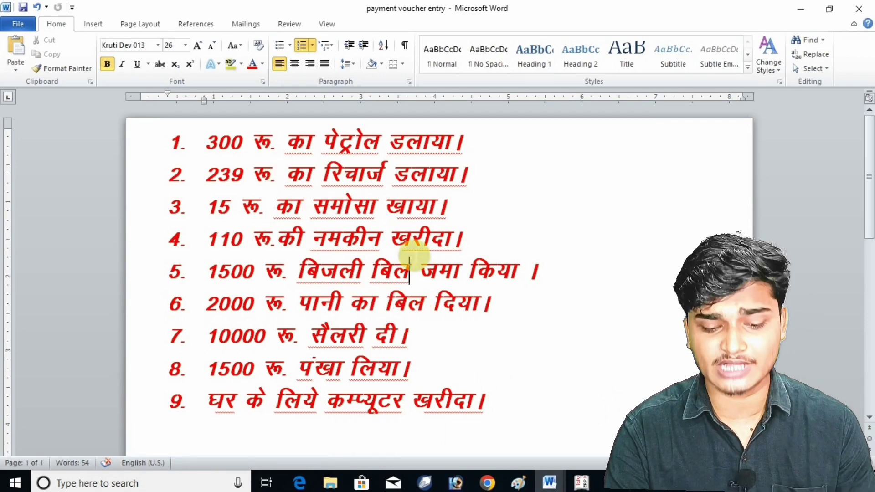
click(582, 483)
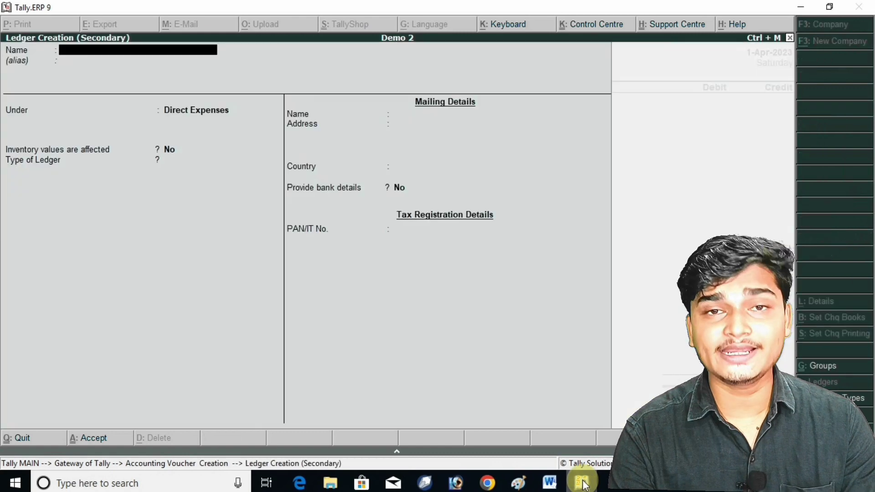
Step: Create a ledger named Samosa under Direct Expenses from within the voucher, keeping inventory values at No
key(alt+c)
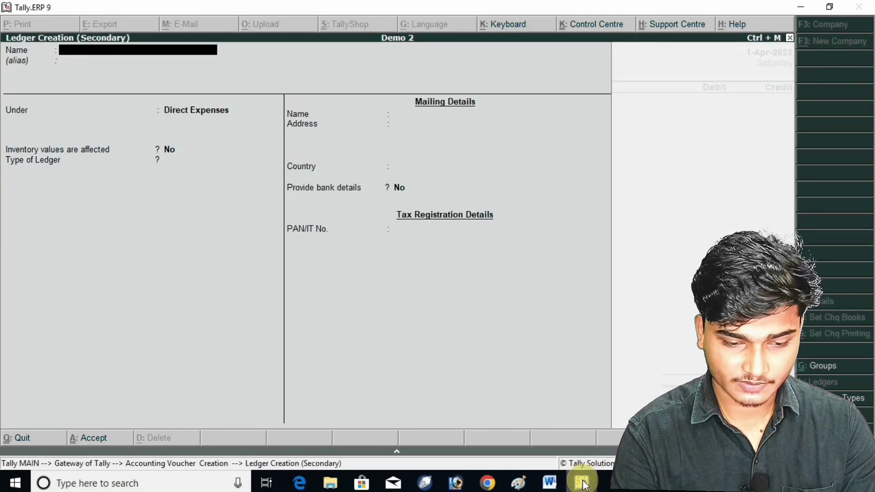
text(Samosa)
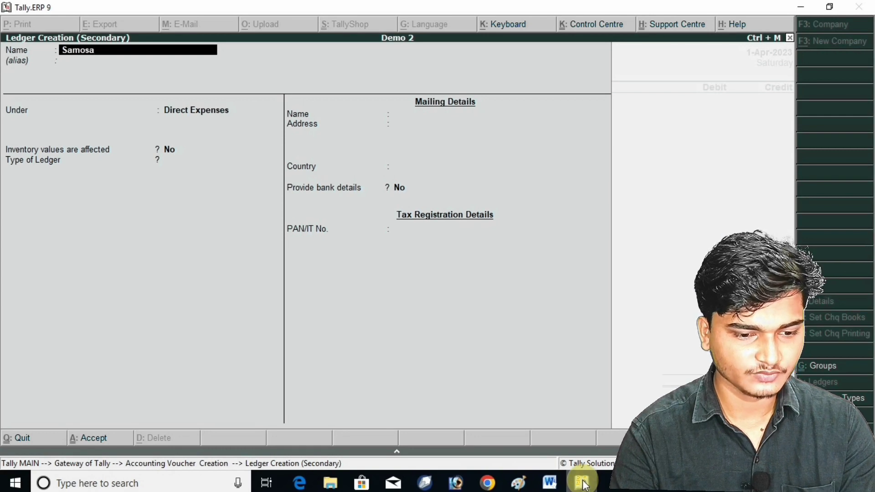
key(Return)
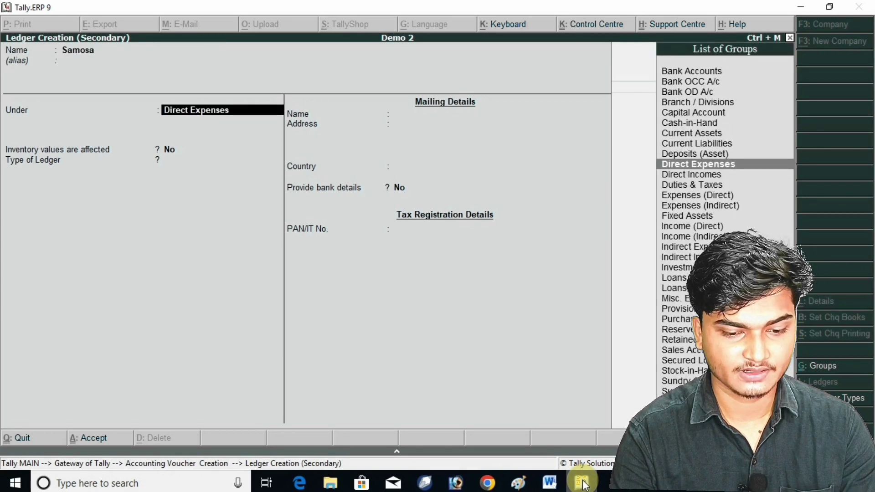
key(Return)
key(Return)
key(Return)
key(Return)
key(Return)
key(Return)
key(Return)
key(Return)
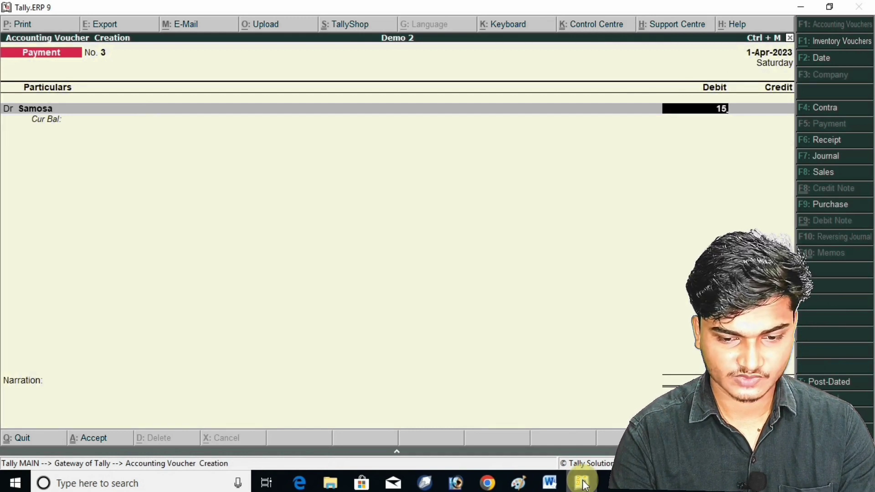
Step: Debit Samosa with 15, credit Cash with the same amount, and save the payment voucher without a narration
key(Return)
key(Down)
key(Down)
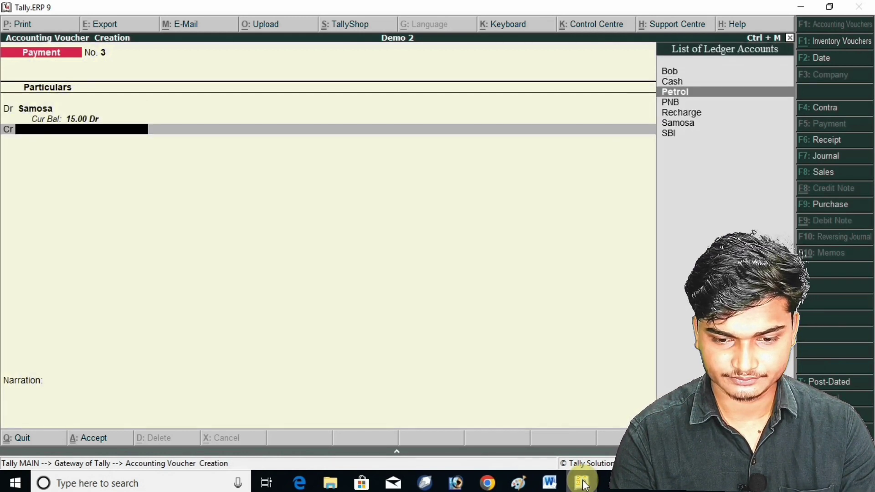
key(Up)
key(Return)
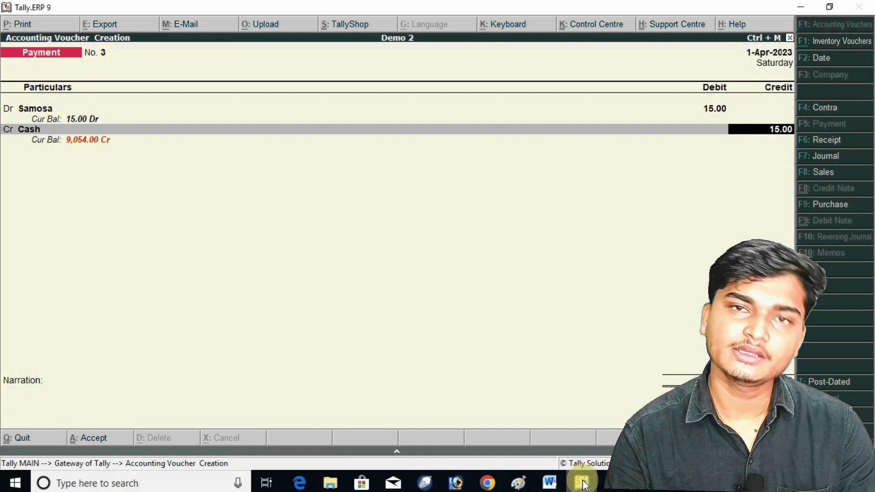
key(Return)
key(Return)
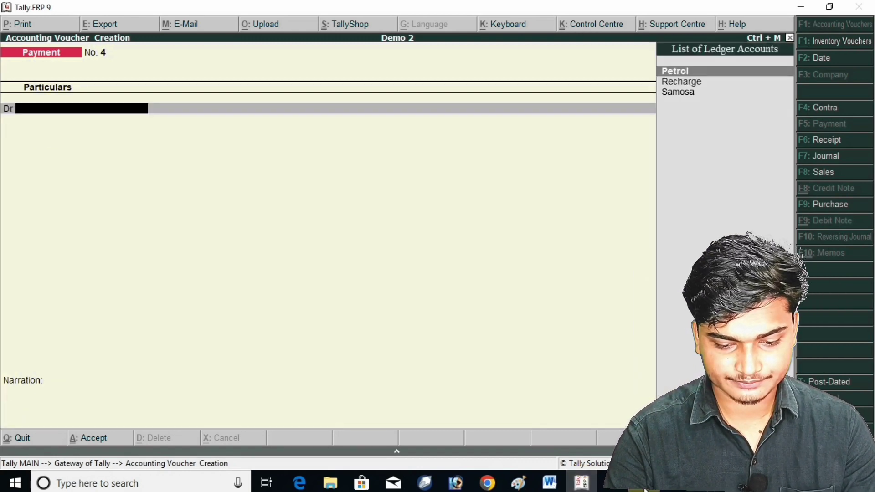
Step: Check the fourth transaction in the "payment voucher entry" document in Word, and go back to Tally.ERP 9
click(550, 482)
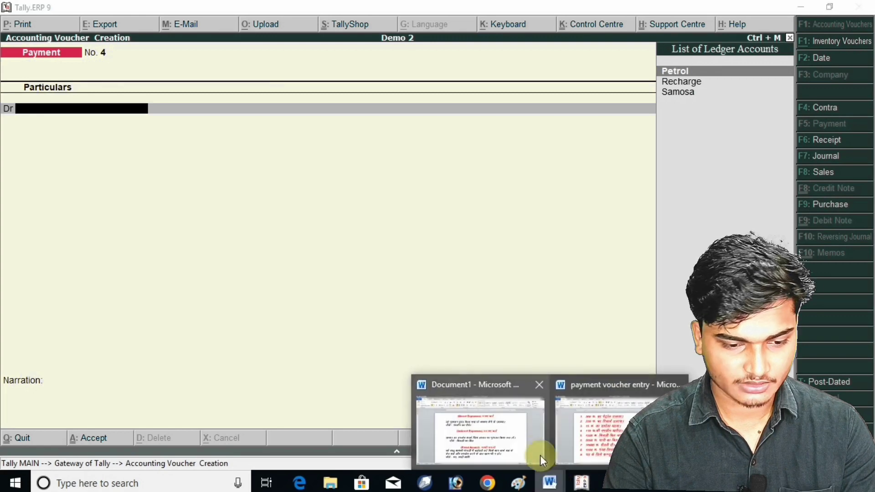
click(611, 445)
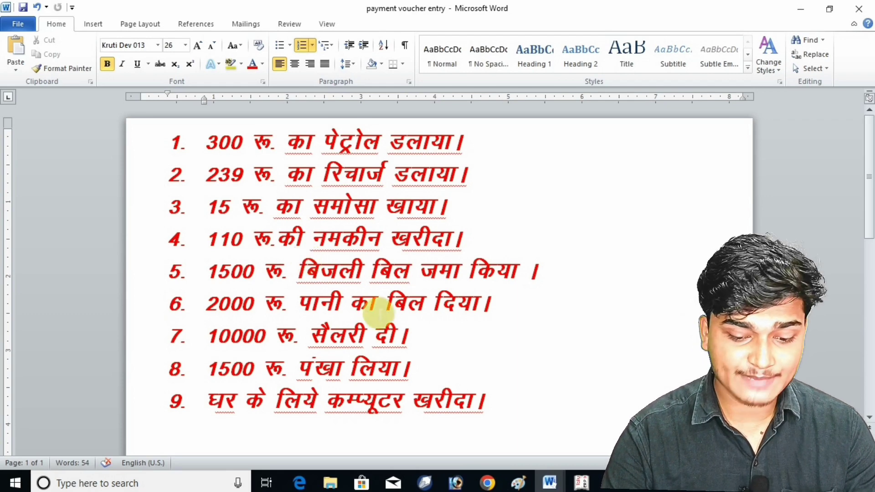
click(580, 482)
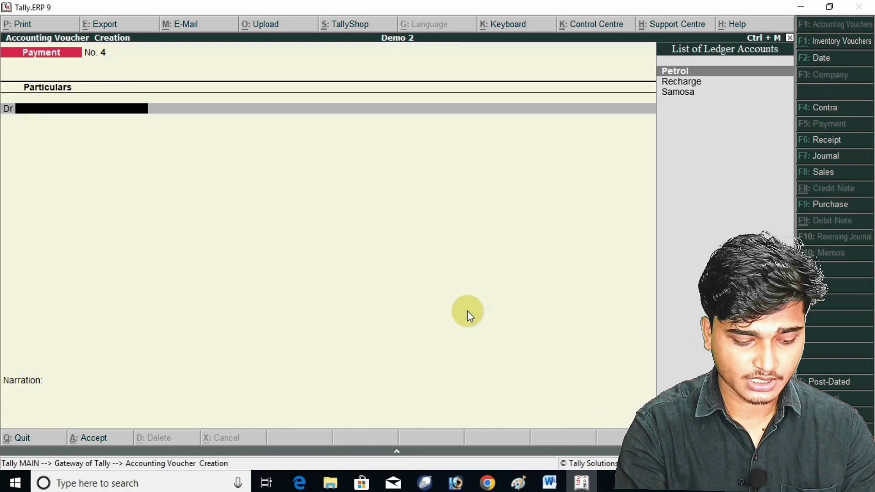
Step: Create a ledger named Namkeen under Direct Expenses, keeping inventory values at No and ledger type Not Applicable
key(alt+c)
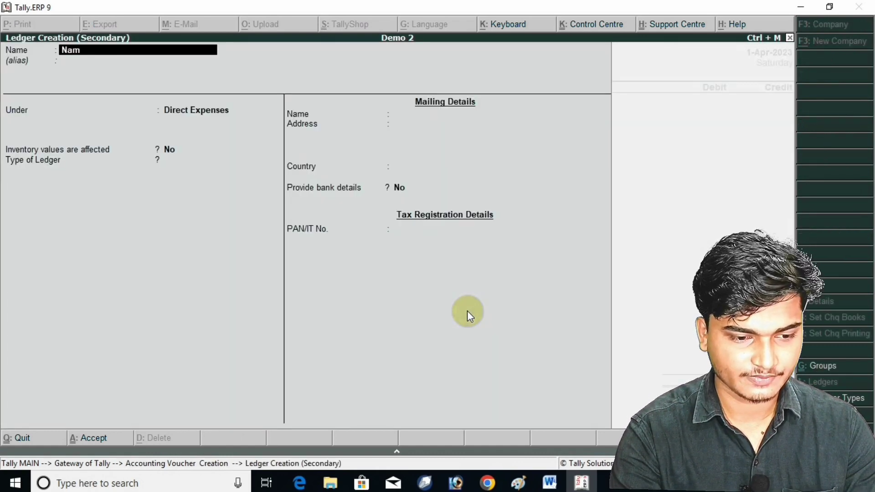
key(Return)
key(Return)
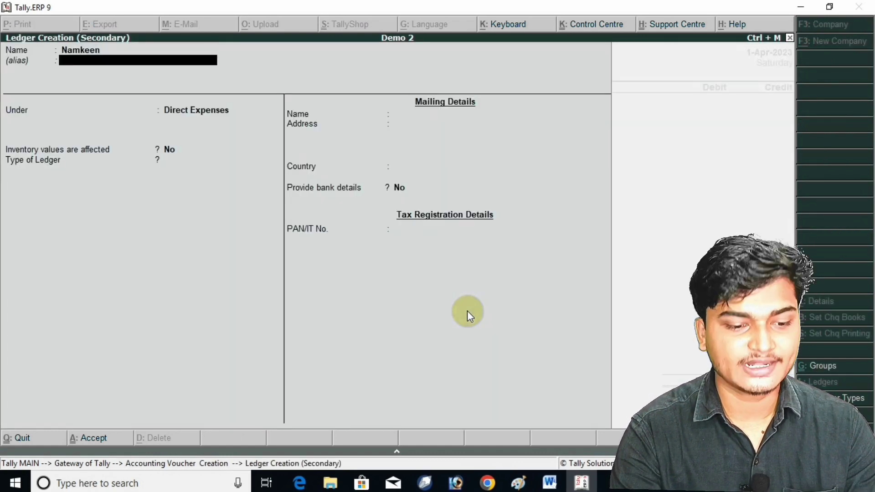
key(Return)
key(Return)
key(Return)
key(Return)
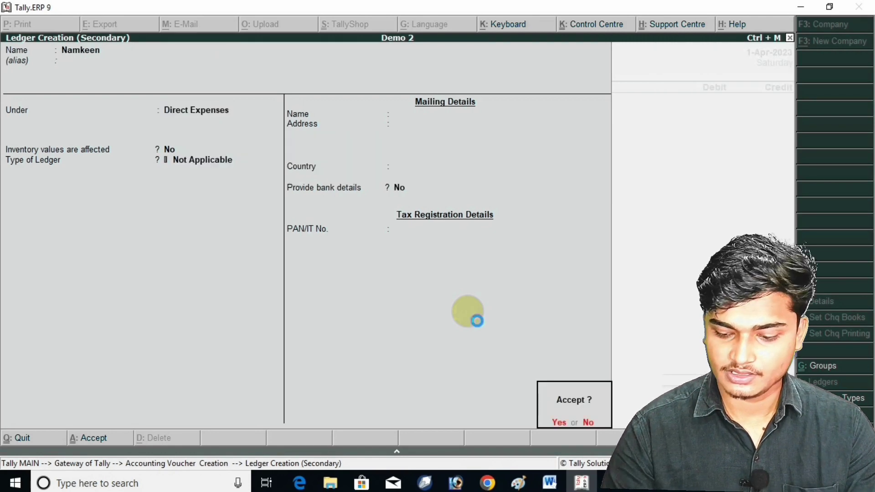
key(Return)
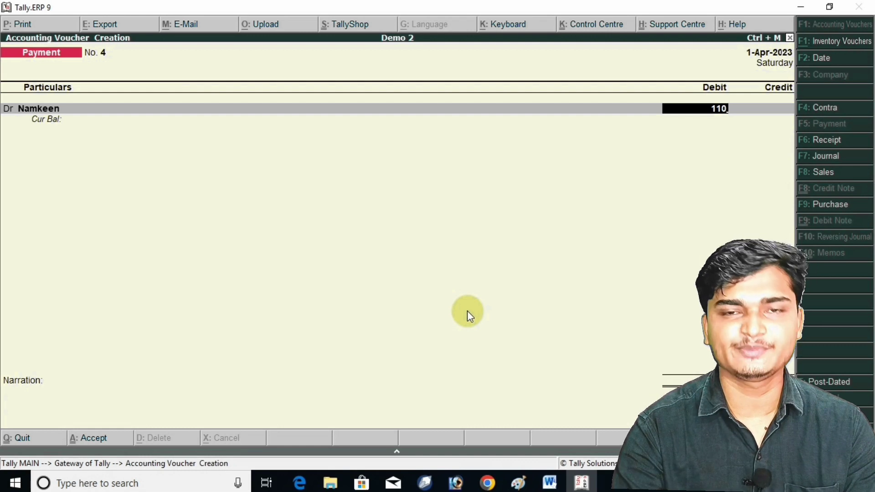
Step: Debit Namkeen with 110, credit Cash with the same amount, and save the payment voucher without a narration
key(Return)
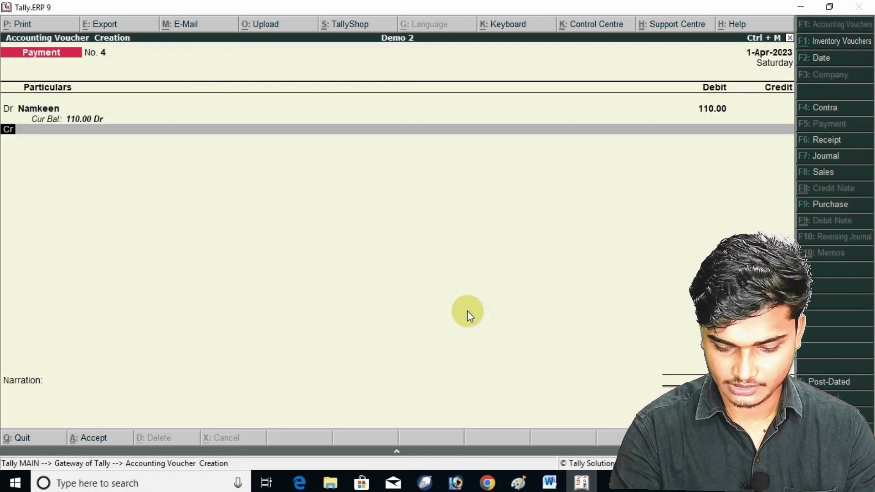
key(Down)
key(Return)
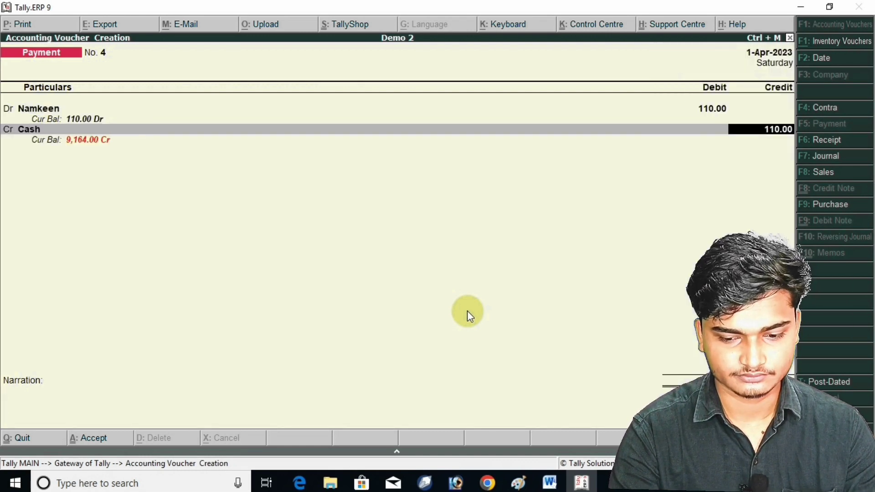
key(Return)
key(Return)
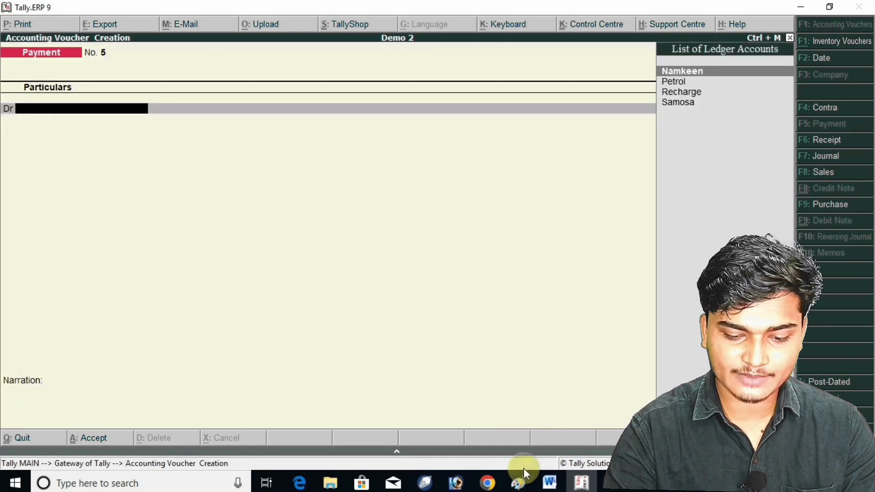
Step: Check the fifth transaction in the "payment voucher entry" document in Word, and go back to Tally.ERP 9
click(550, 482)
click(606, 423)
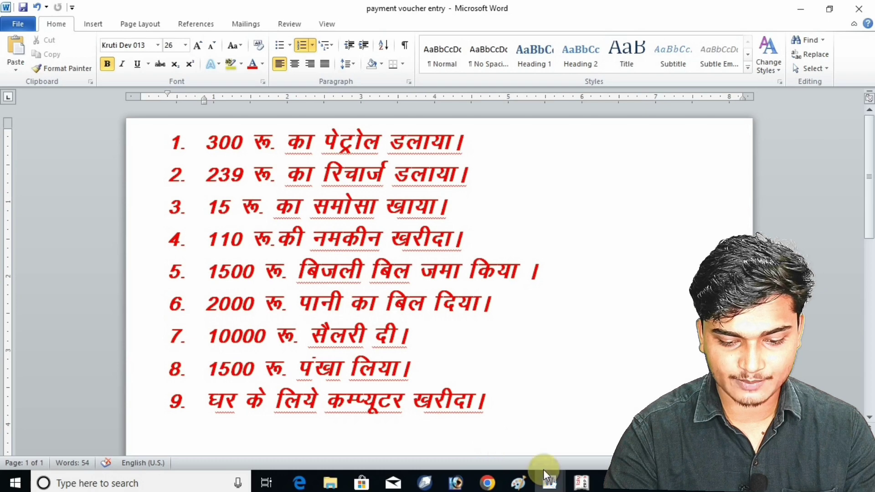
click(550, 483)
click(581, 482)
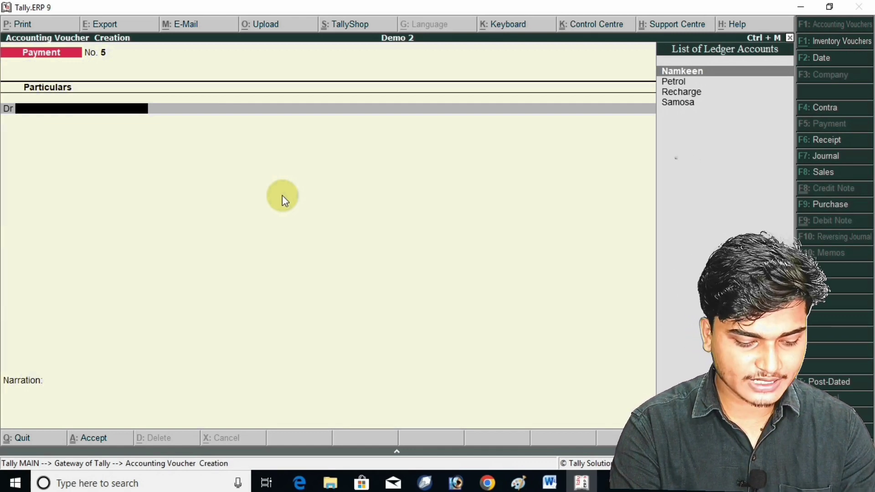
Step: Create a ledger named Light Bill under Indirect Expenses, keeping inventory values at No and ledger type Not Applicable
key(alt+c)
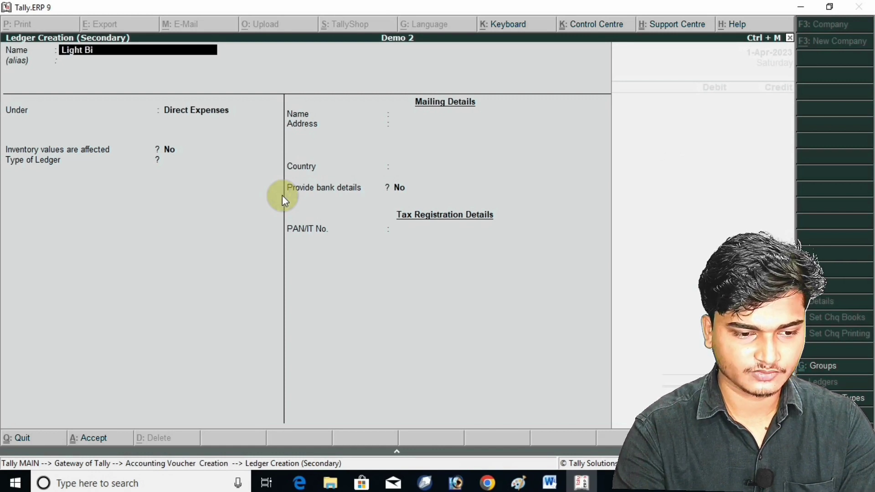
key(Return)
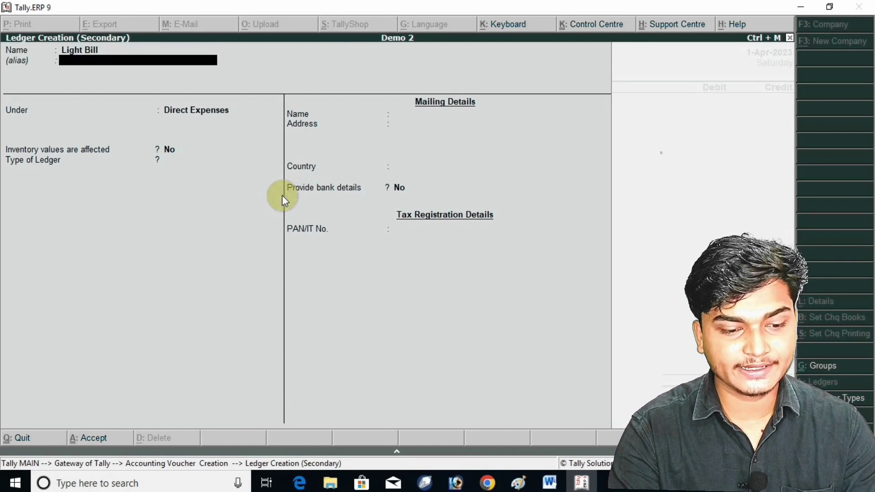
key(Return)
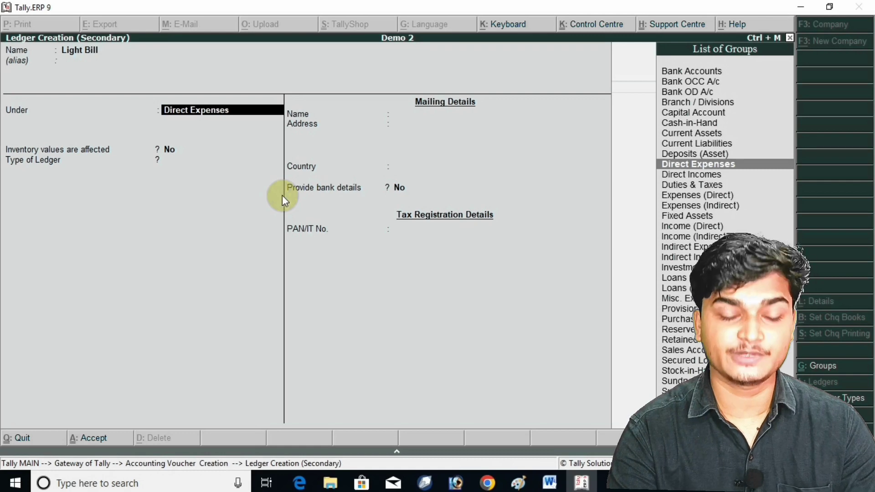
text(In)
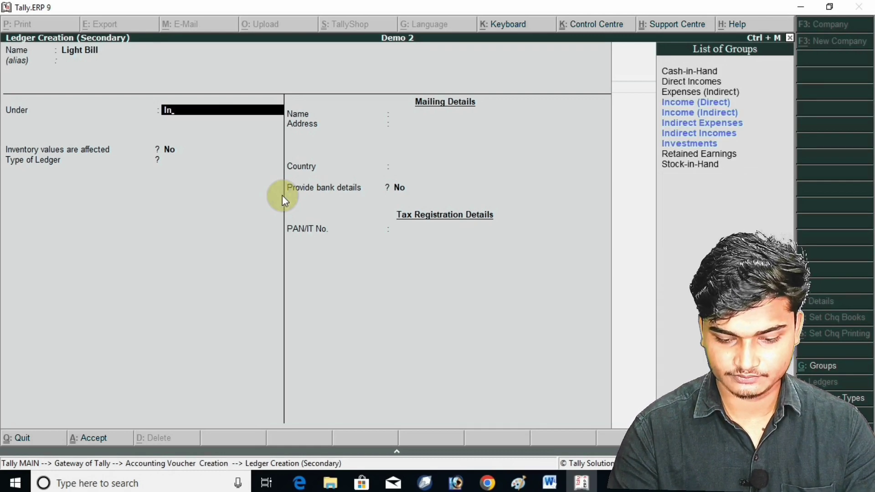
key(Down)
key(Down)
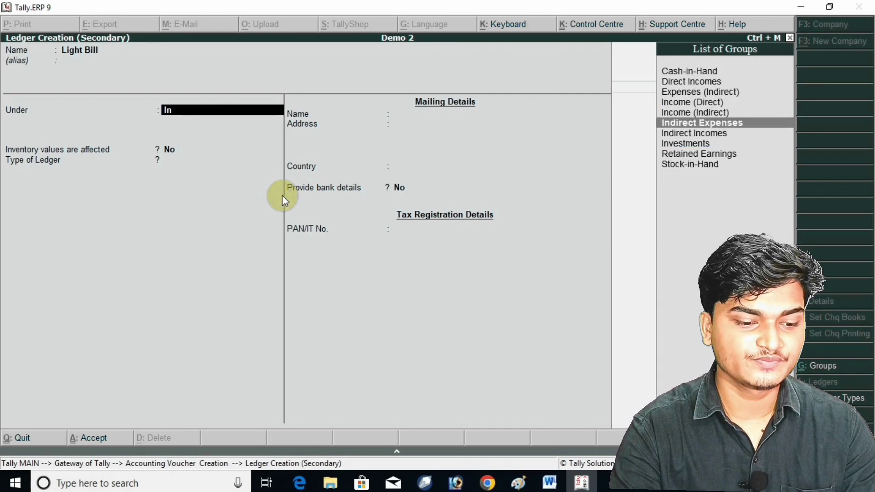
key(Return)
key(Return)
key(Return)
key(Return)
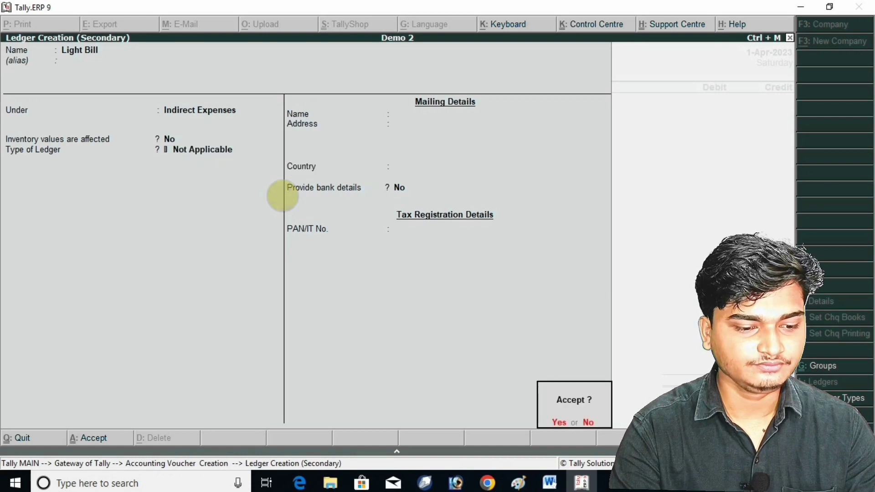
key(Return)
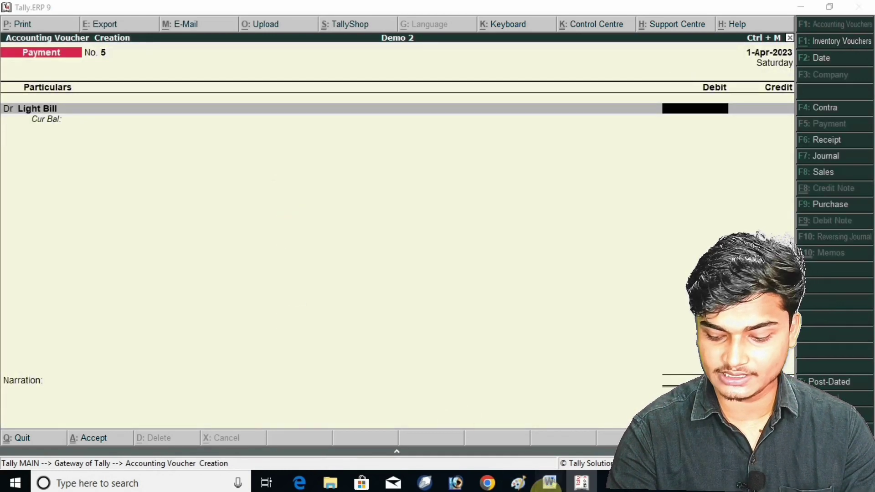
Step: Switch to the "payment voucher entry" document in Word to check the electricity bill amount
mouse_move(549, 482)
click(598, 451)
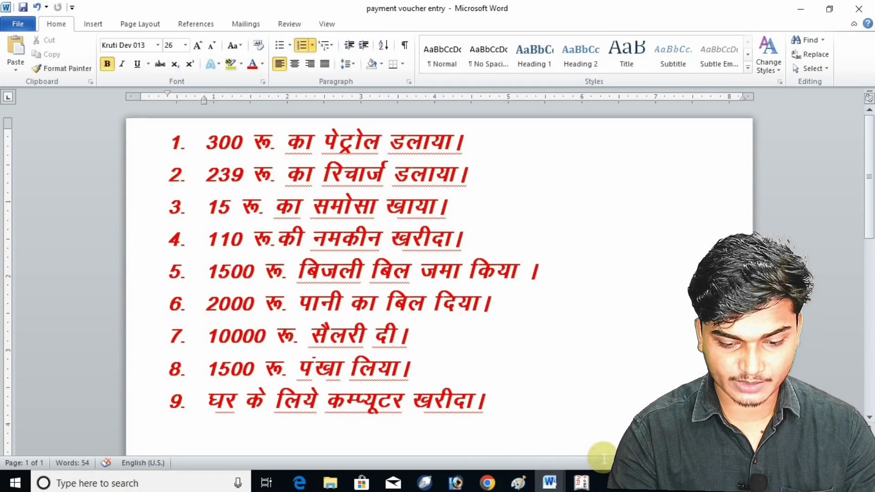
Step: Back in Tally.ERP 9, debit Light Bill with 1500, credit Cash with the same amount, and save the payment voucher without a narration
click(582, 483)
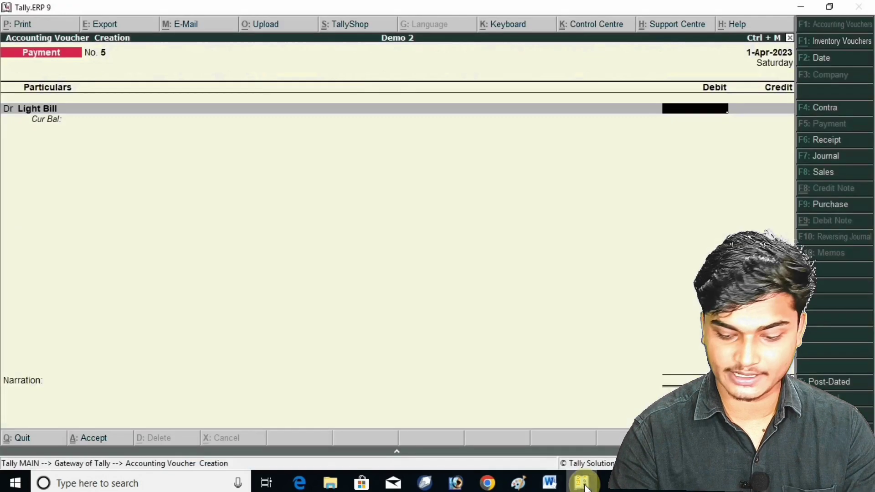
text(1500)
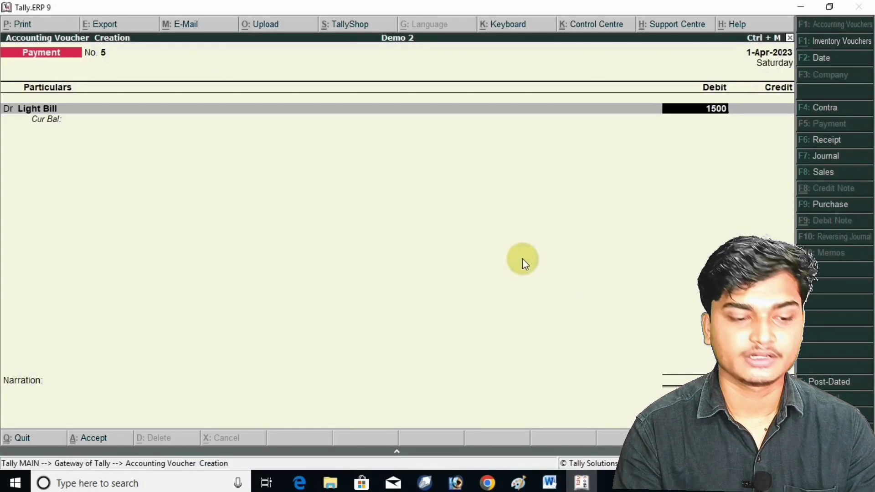
key(Return)
text(ca)
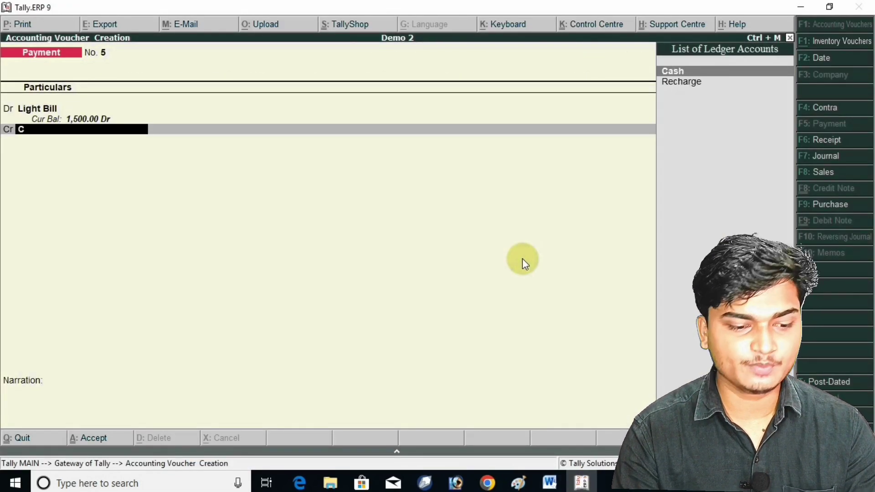
key(Return)
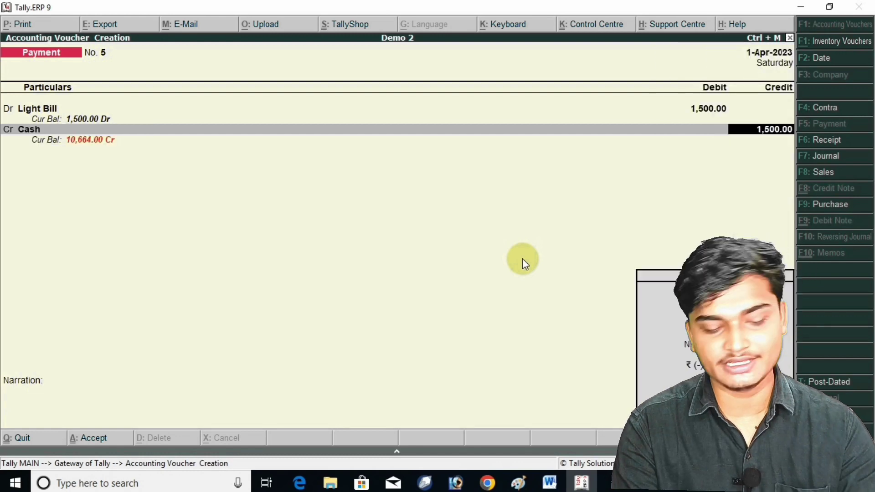
key(Return)
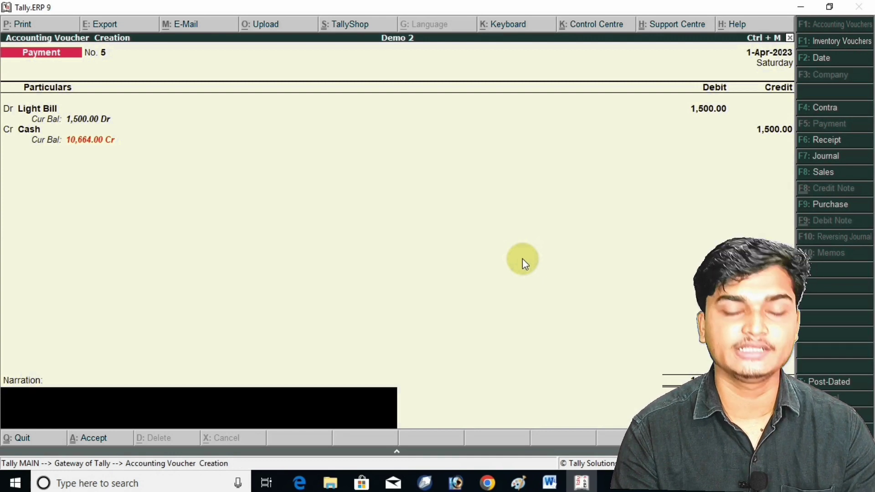
key(Return)
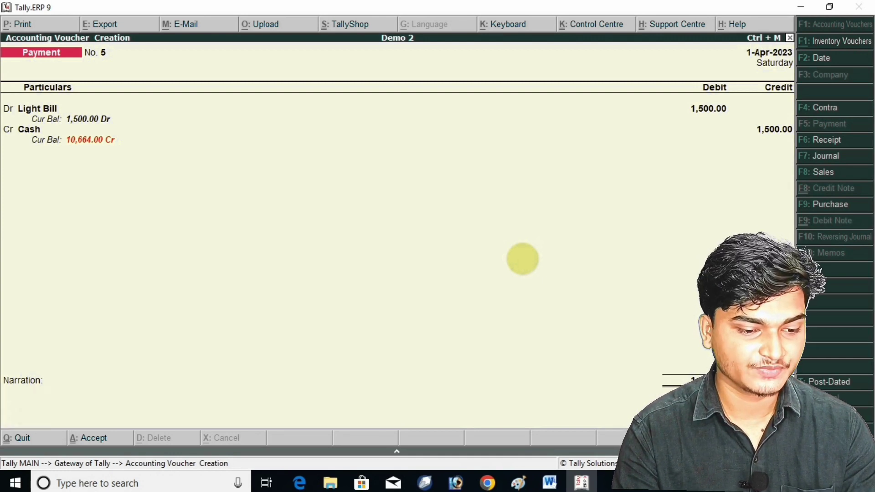
key(Return)
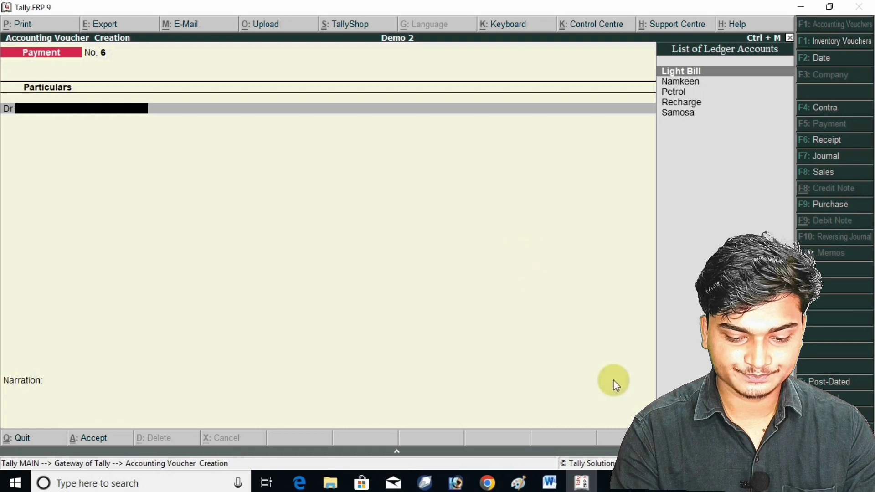
Step: Check the sixth transaction in the "payment voucher entry" document in Word, and go back to Tally.ERP 9
click(549, 482)
click(612, 439)
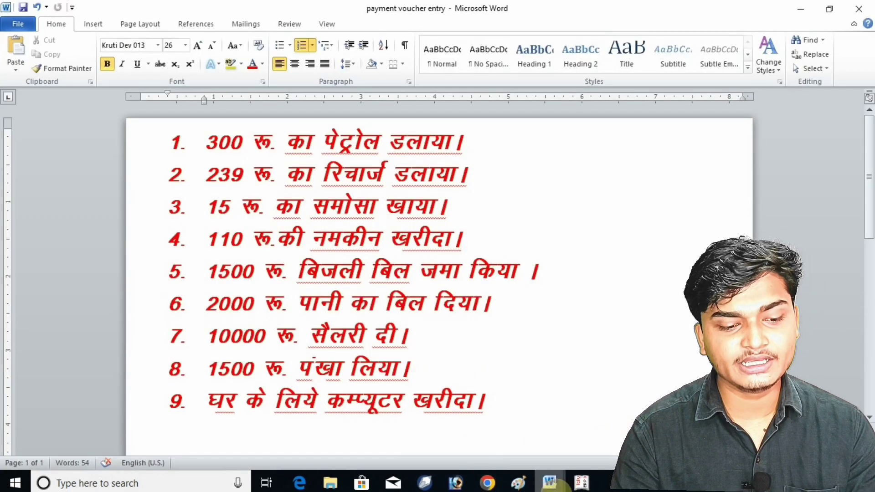
click(581, 482)
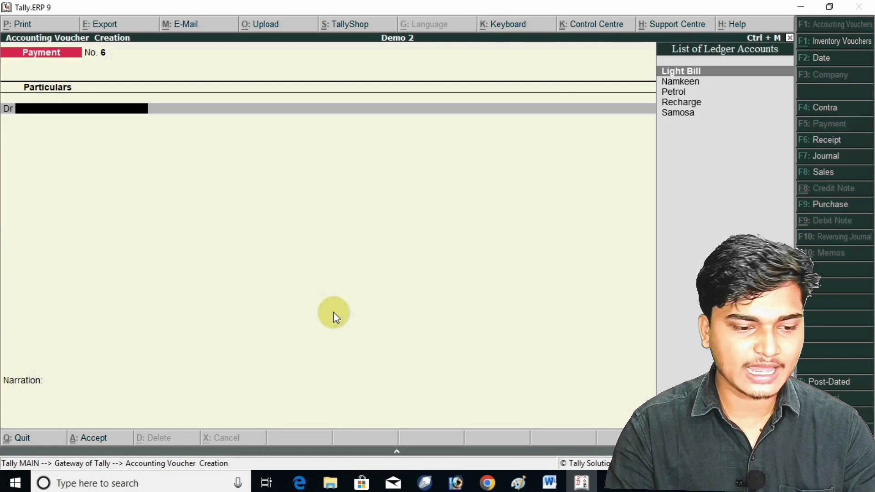
Step: Create a ledger named Water Bill under Indirect Expenses, keeping inventory values at No and ledger type Not Applicable
key(alt+c)
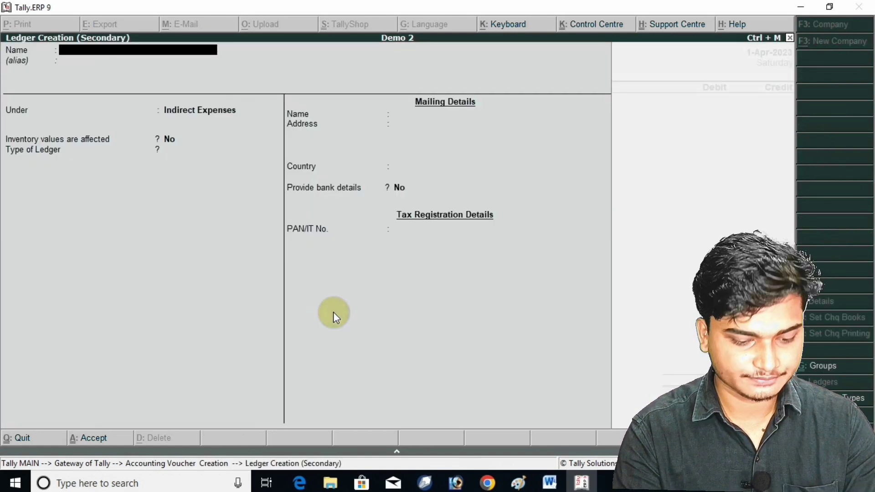
text(Water)
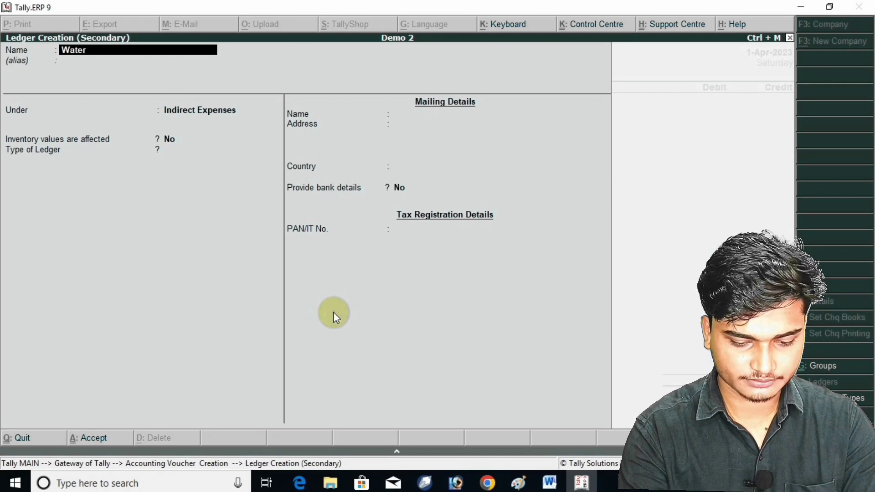
text( Bill)
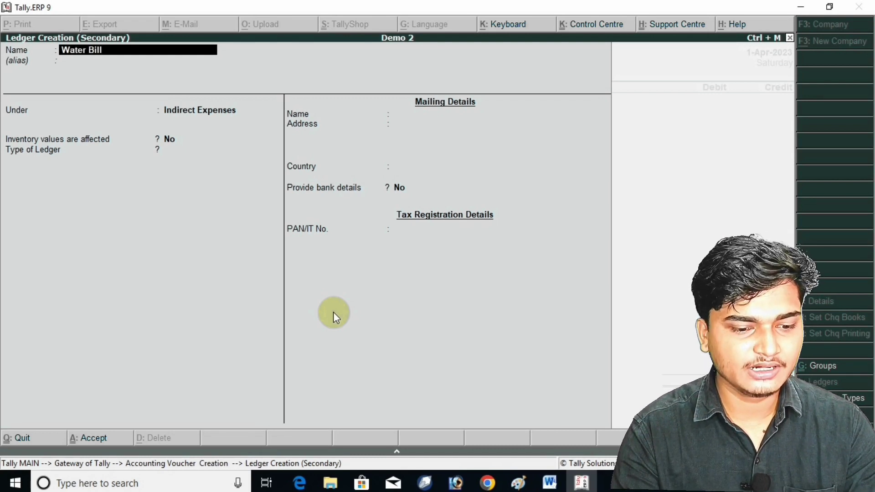
key(Return)
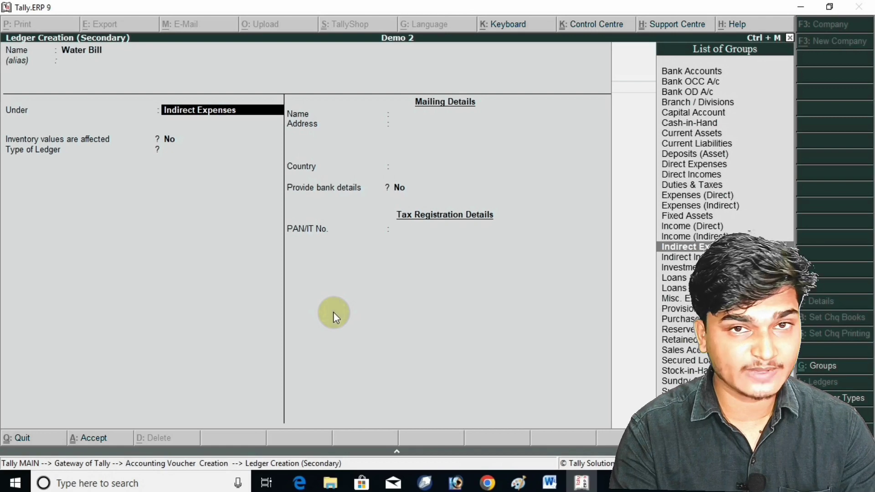
key(Return)
key(Return)
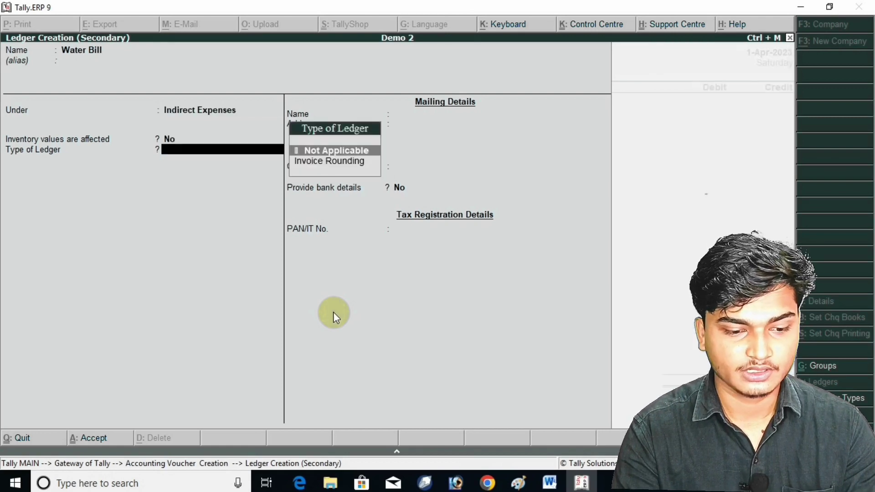
key(Return)
key(Return)
key(y)
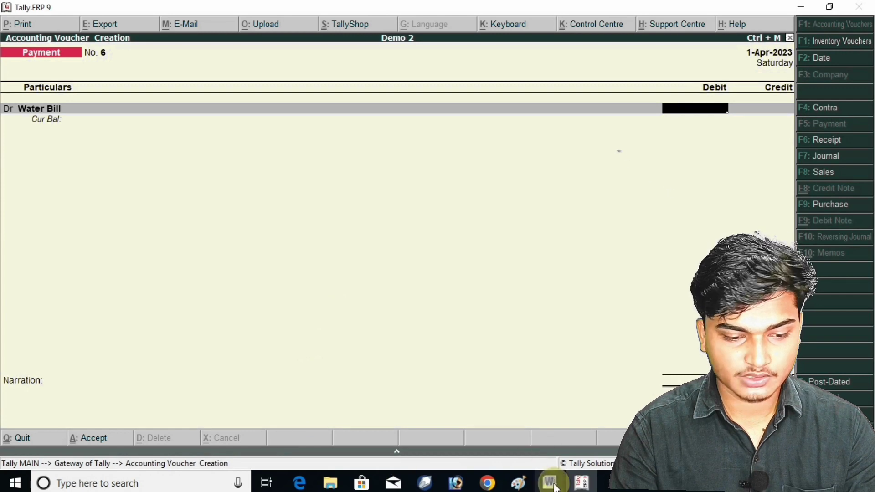
Step: Check the water bill amount in the "payment voucher entry" document in Word, and return to Tally.ERP 9
mouse_move(549, 482)
click(587, 451)
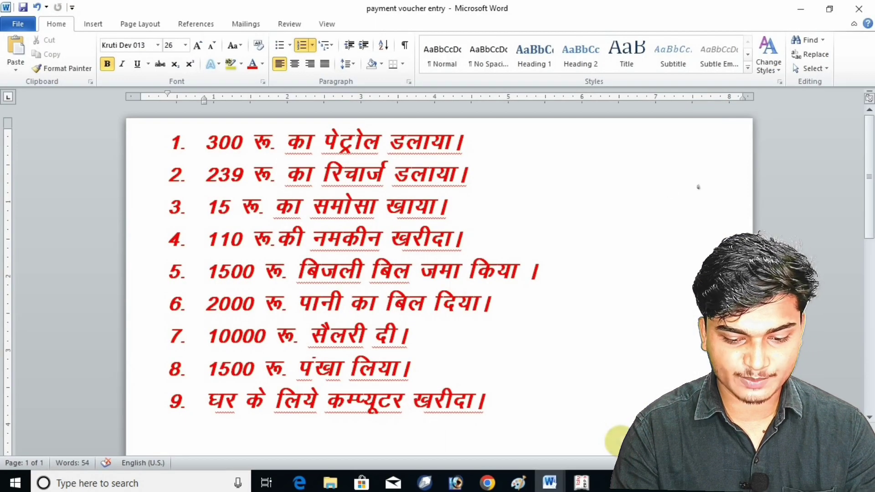
click(581, 482)
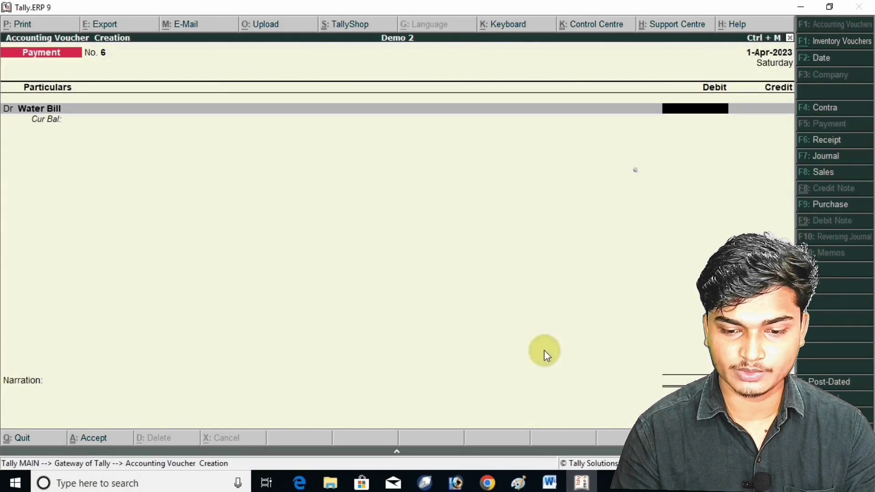
Step: Debit Water Bill with 2000, credit Cash with the same amount, and save the payment voucher without a narration
text(2000)
key(Return)
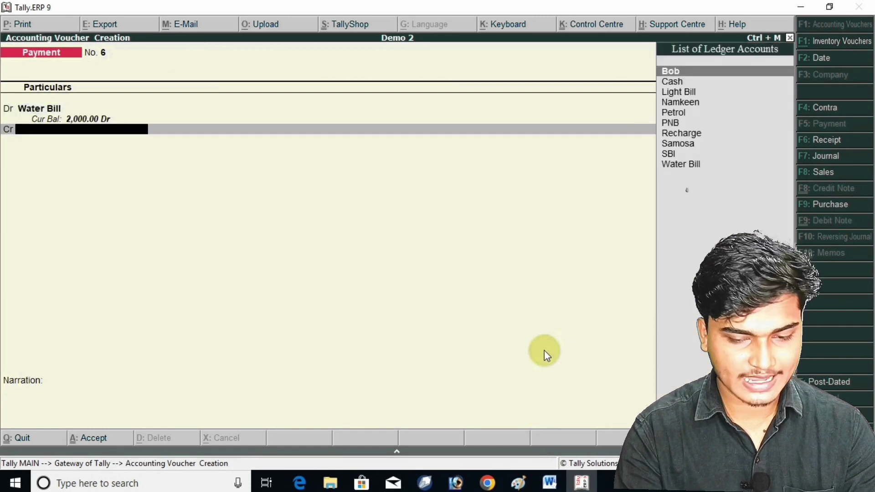
text(cas)
key(Return)
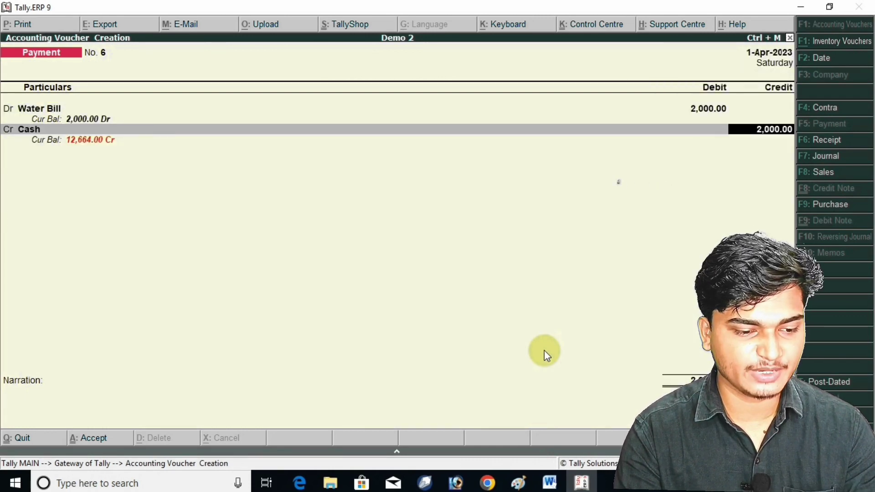
key(Return)
key(ctrl+a)
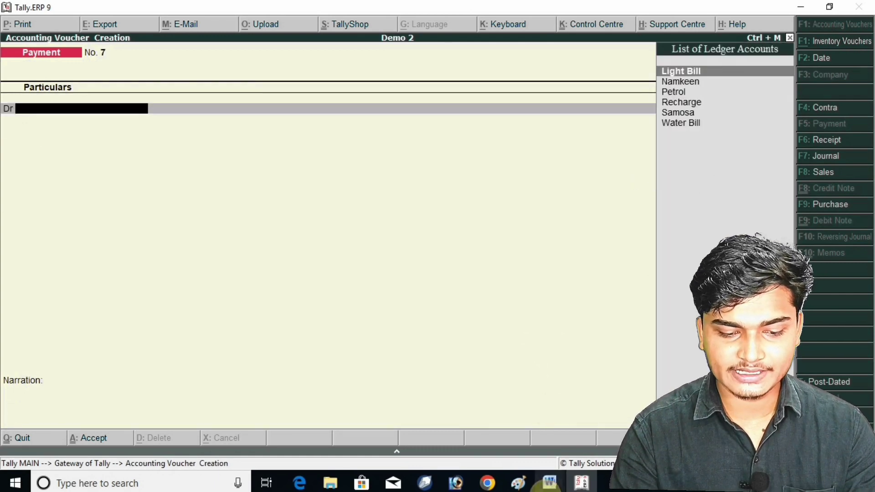
Step: Check the seventh transaction in the "payment voucher entry" document in Word, and go back to Tally.ERP 9
mouse_move(550, 483)
click(596, 454)
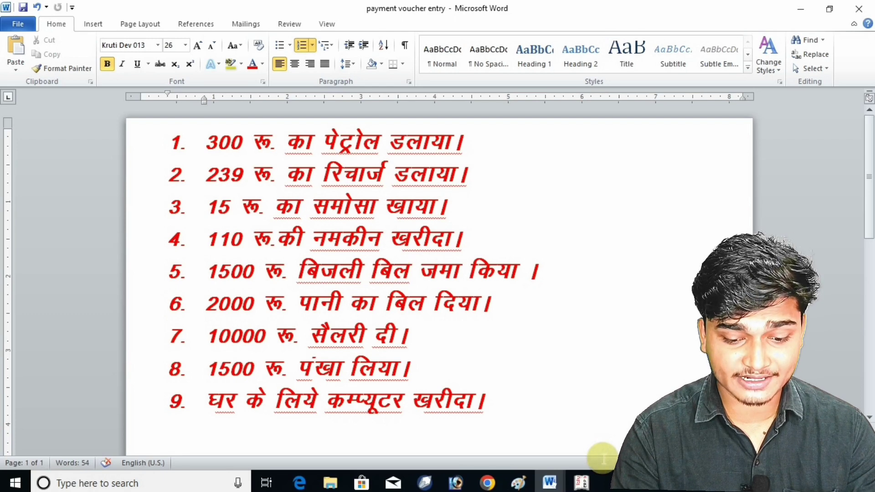
click(574, 487)
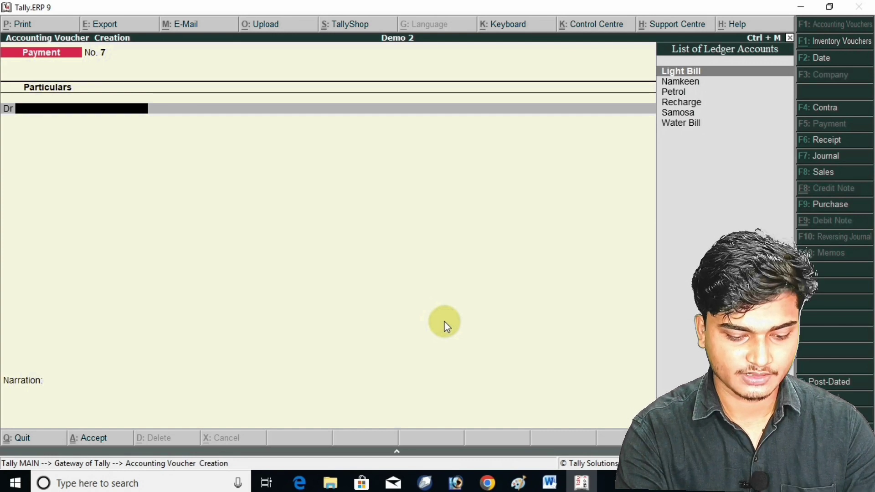
Step: Create a salary ledger carrying the employee's name under Indirect Expenses, keeping inventory values at No and ledger type Not Applicable
key(alt+c)
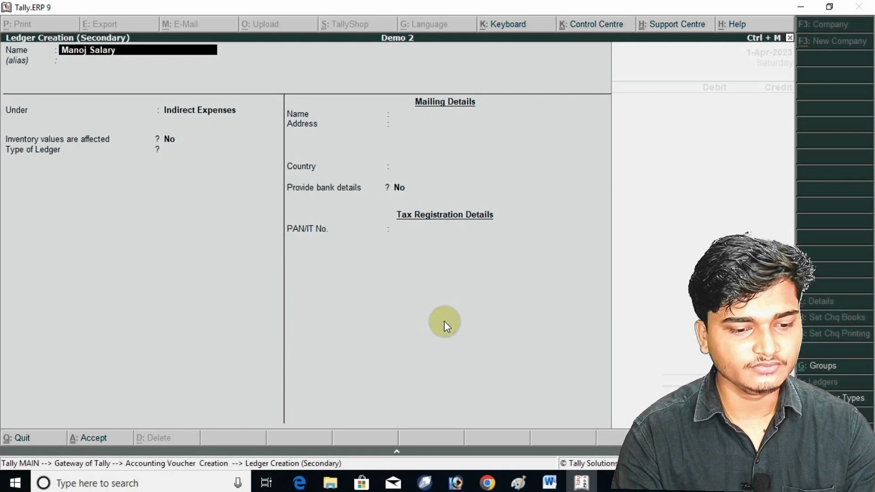
key(Return)
key(Return)
key(Return)
key(Return)
key(Return)
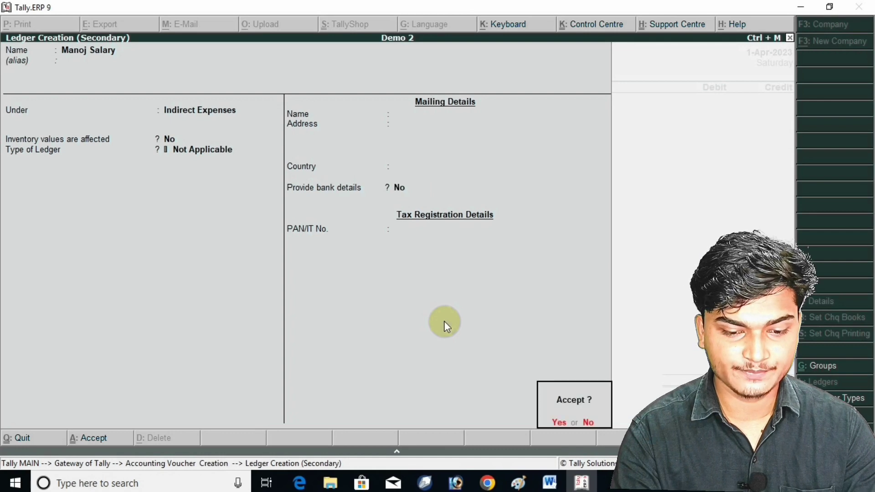
key(Return)
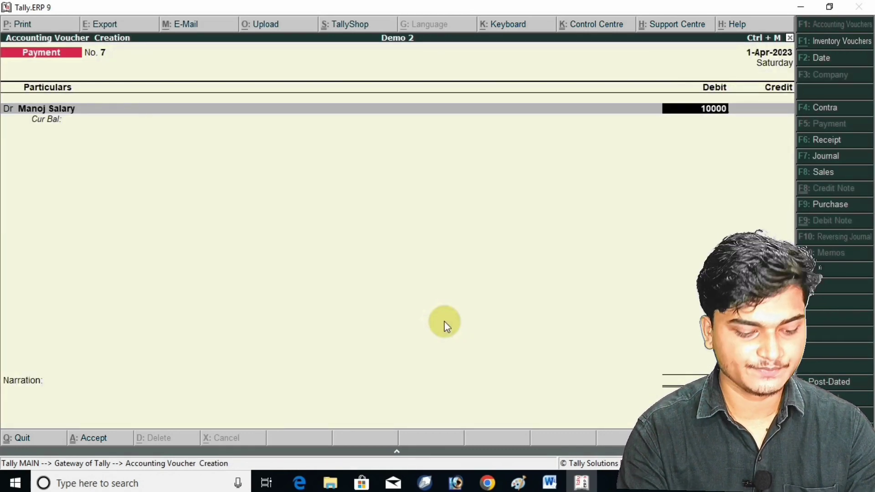
Step: Debit the employee's salary ledger with 10000, credit Cash with the same amount, and save the payment voucher without a narration
key(Return)
text(Ca)
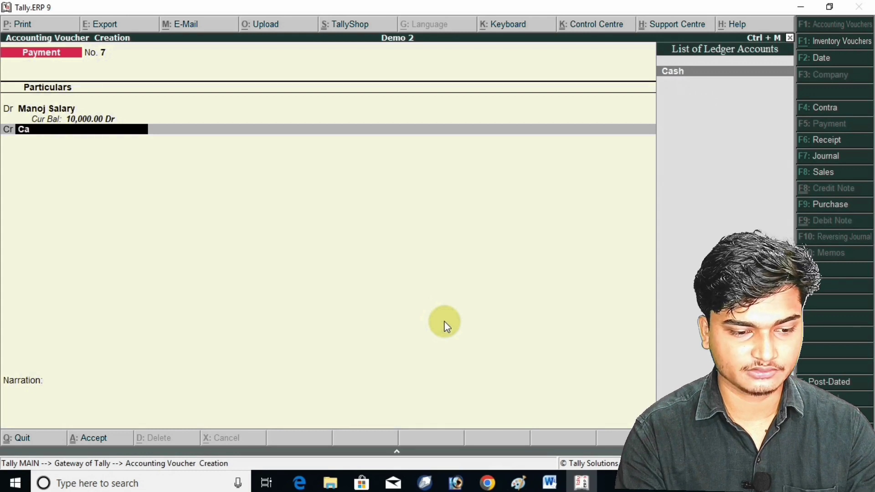
key(Return)
key(Return)
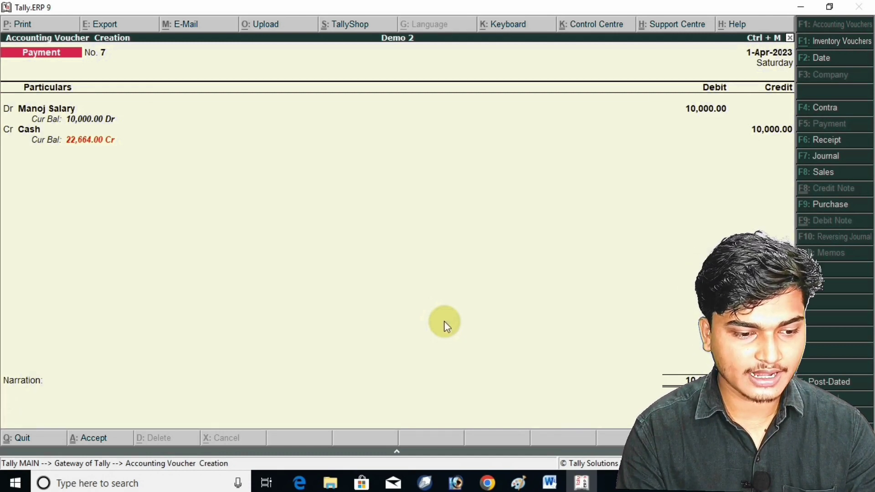
key(ctrl+a)
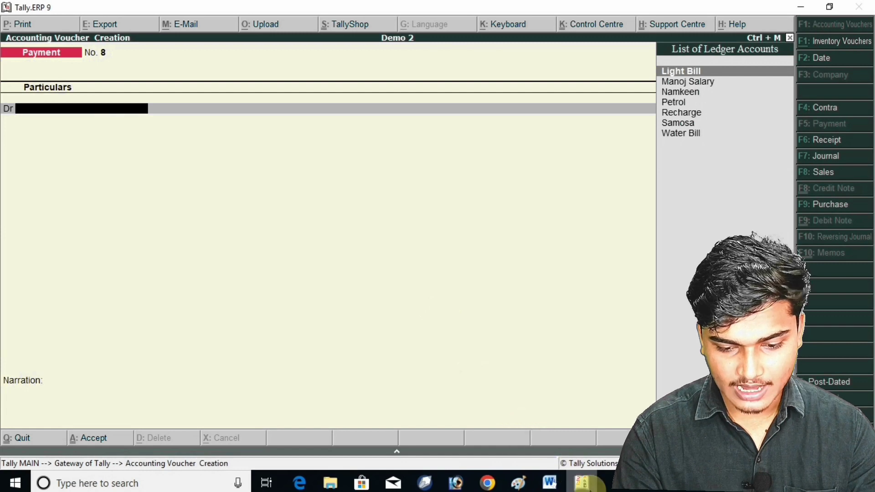
Step: Check the eighth transaction in the "payment voucher entry" document in Word, and go back to Tally.ERP 9
mouse_move(549, 489)
click(603, 466)
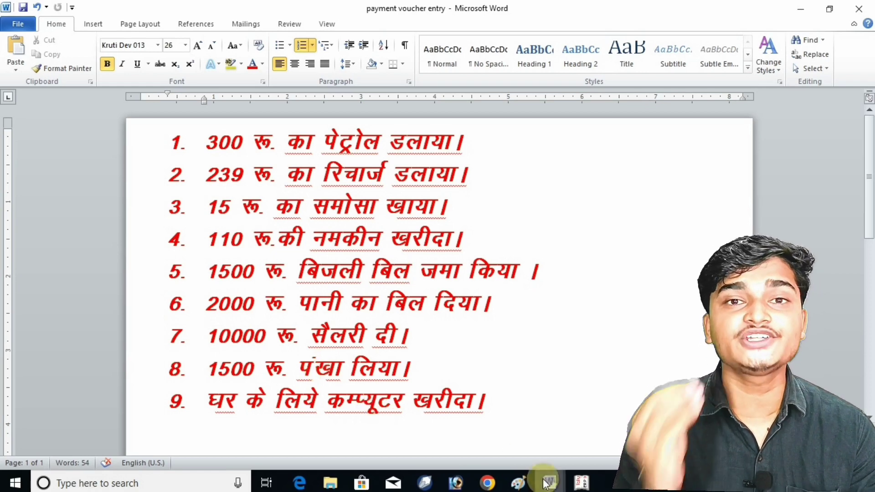
mouse_move(546, 483)
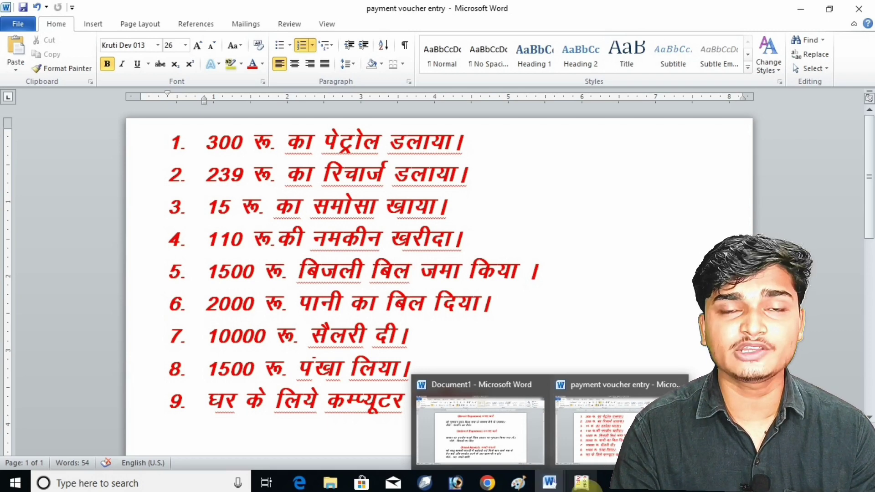
mouse_move(587, 485)
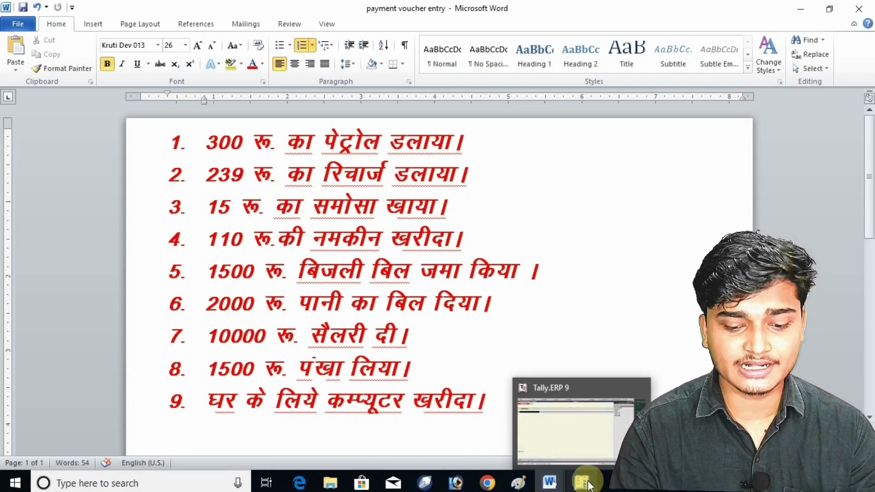
click(581, 484)
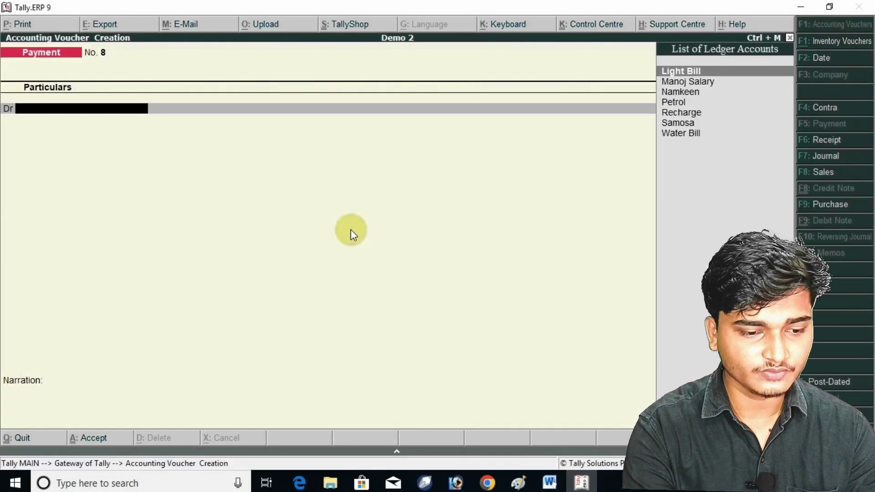
Step: Create a ledger named Fan under Fixed Assets, keeping inventory values and bank details at No
key(alt+c)
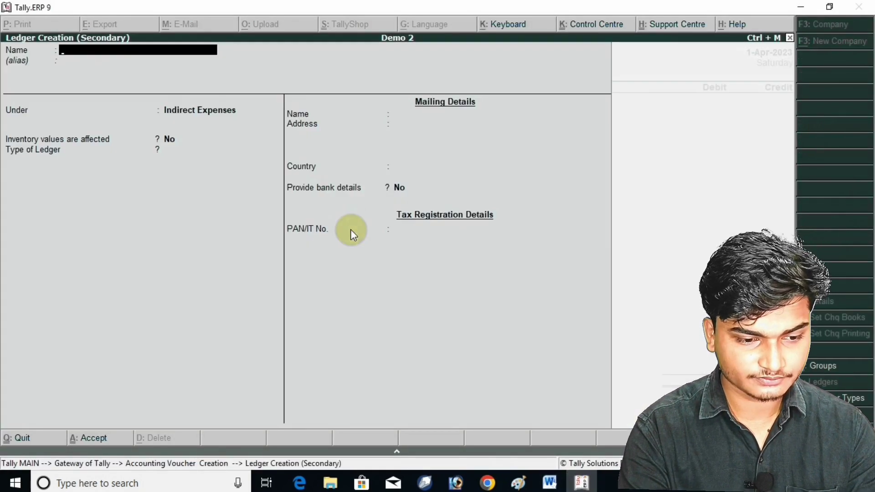
text(Fan)
key(Return)
key(Return)
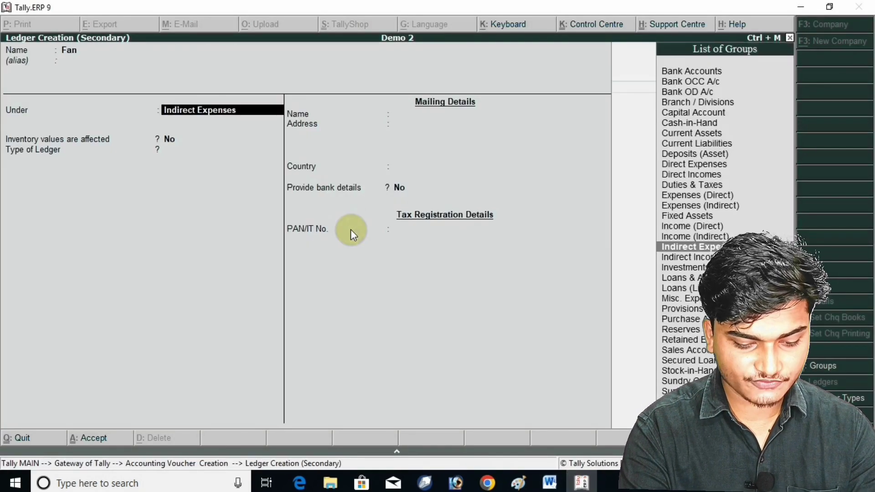
text(fi)
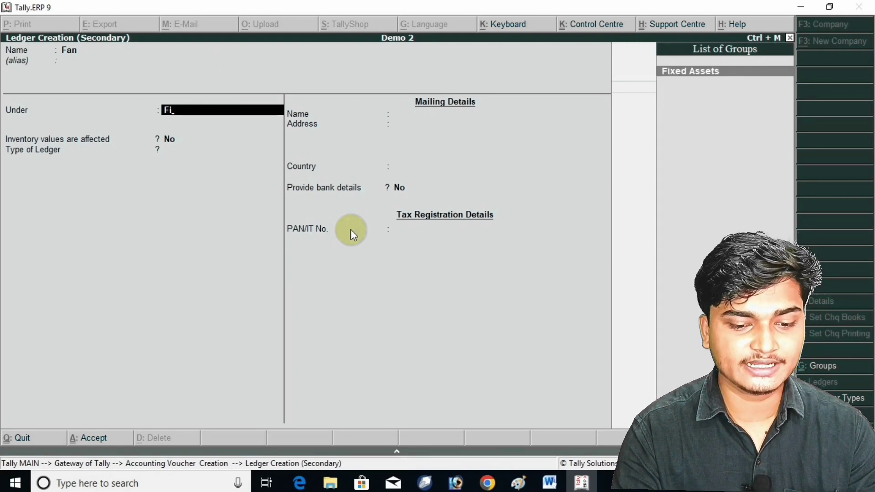
key(Return)
key(Return)
key(Return)
key(Return)
key(Return)
key(Return)
key(Return)
key(Return)
key(Return)
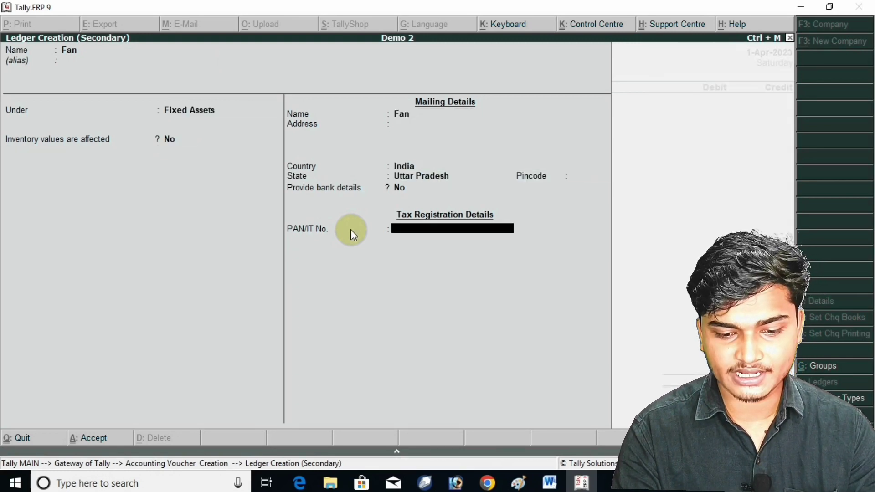
key(Return)
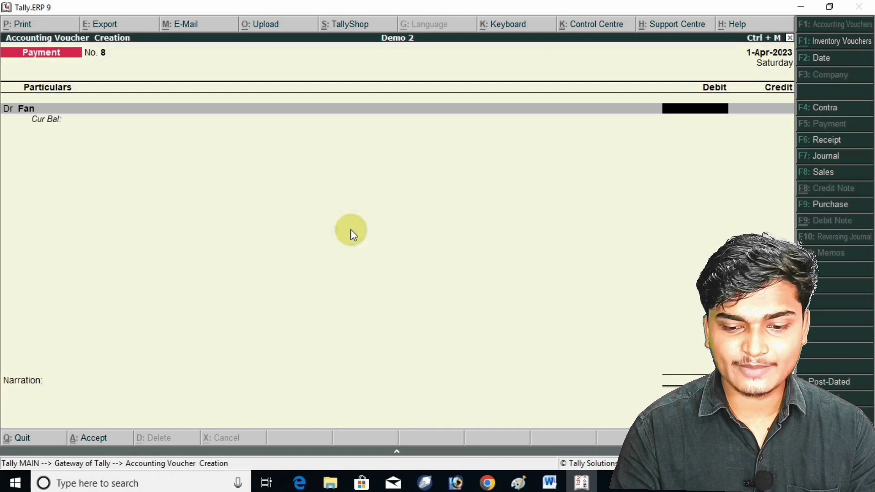
Step: Debit the Fan ledger with 1500, credit Cash with the same amount, and save the payment voucher without a narration
text(1500)
key(Return)
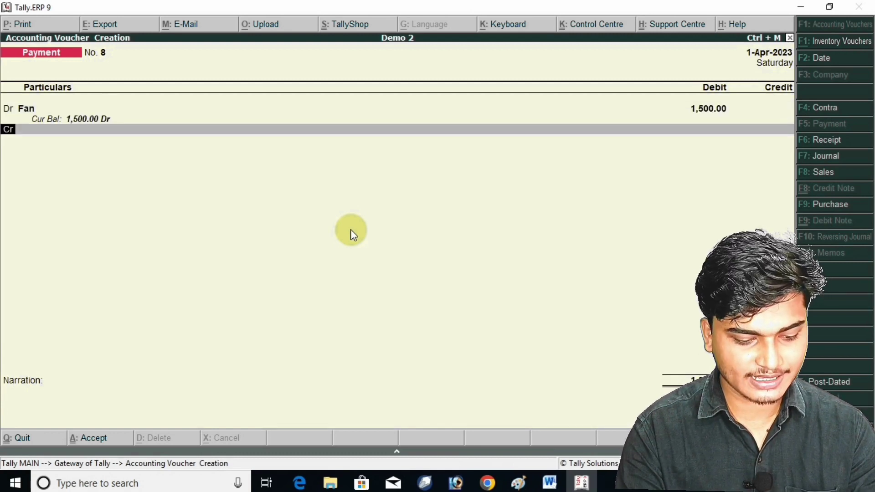
text(cash)
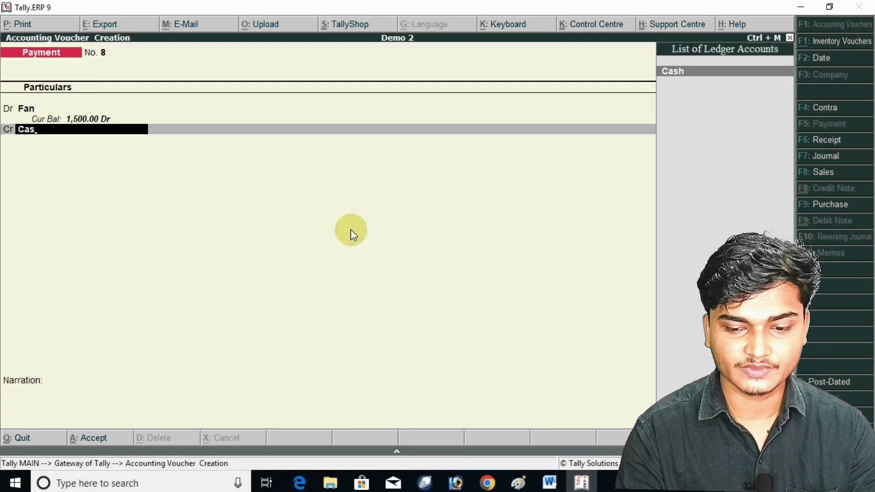
key(Return)
key(Return)
key(Return)
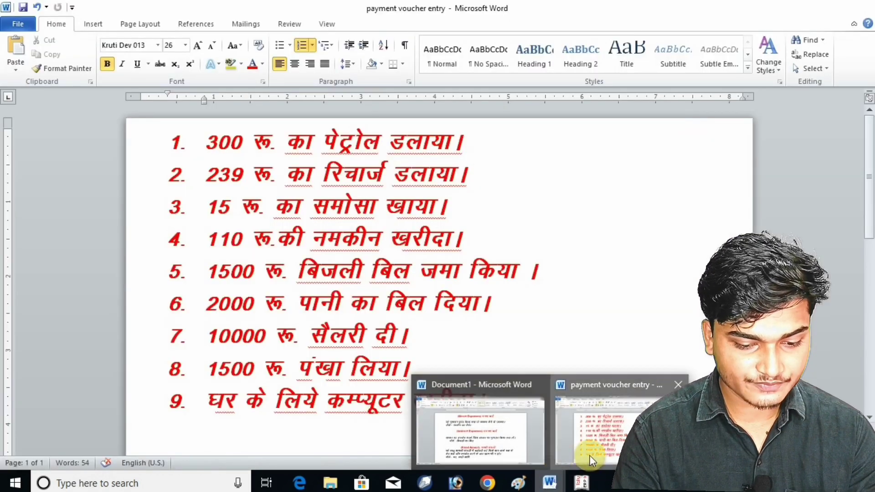
Step: Add the amount 12000 at the start of the ninth transaction in Word's "payment voucher entry" document, and go back to Tally.ERP 9
click(589, 455)
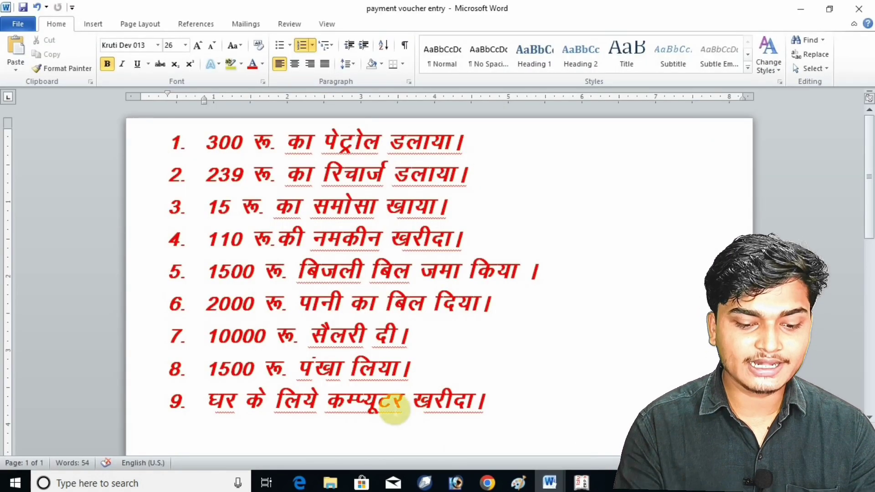
click(209, 402)
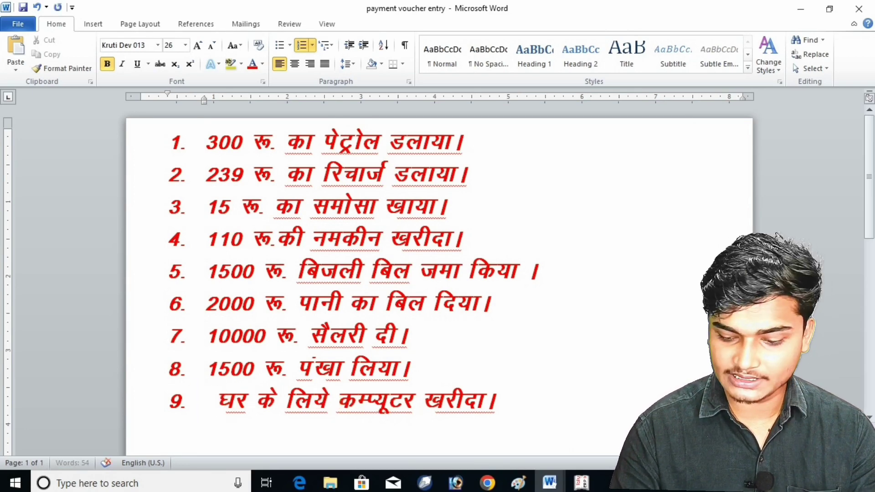
key(Left)
text(1200)
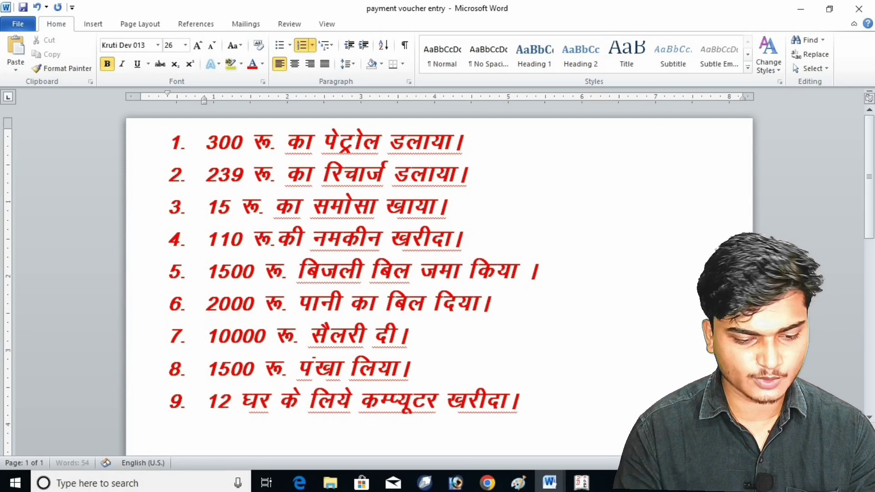
text(0)
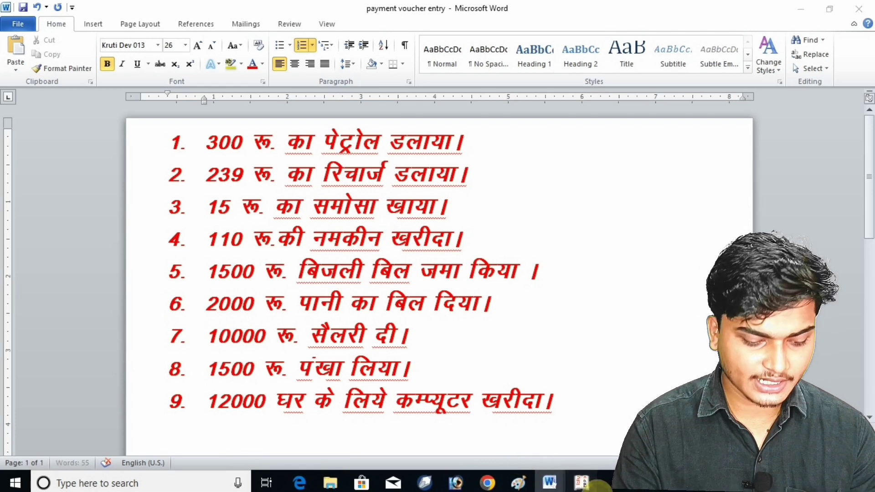
click(560, 482)
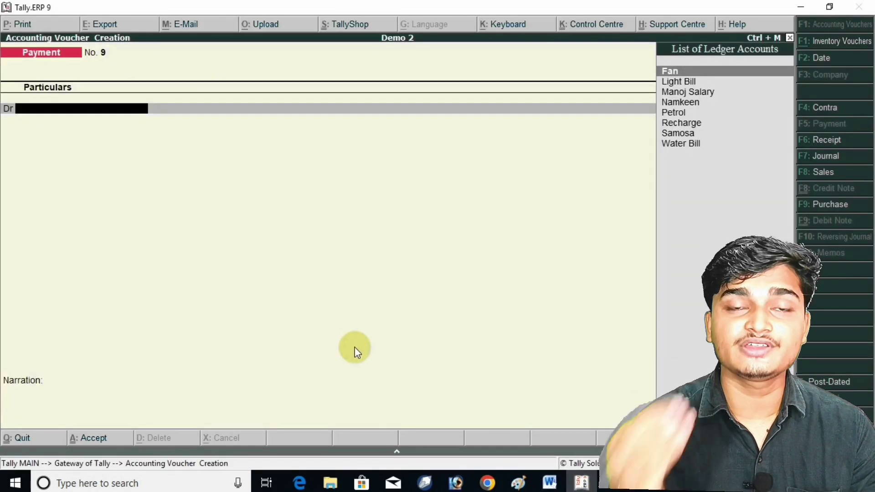
Step: Create a ledger named Computer under Fixed Assets, keeping inventory values and bank details at No
key(alt+c)
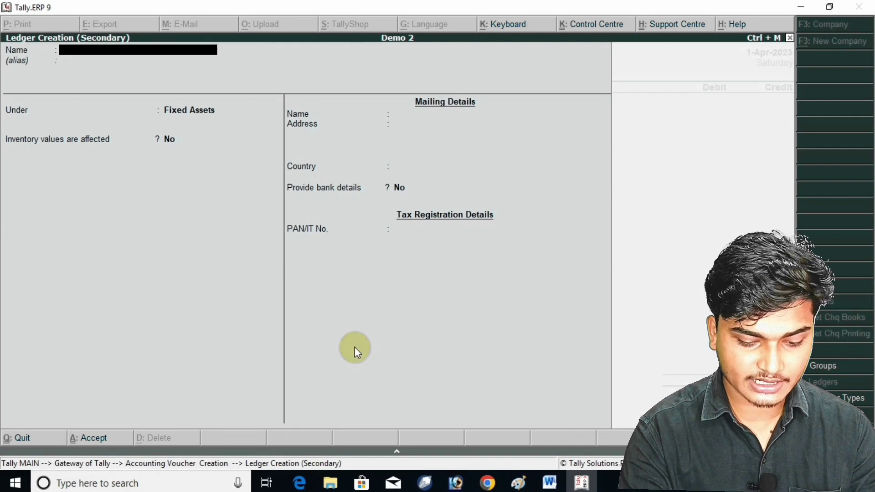
text(Compute)
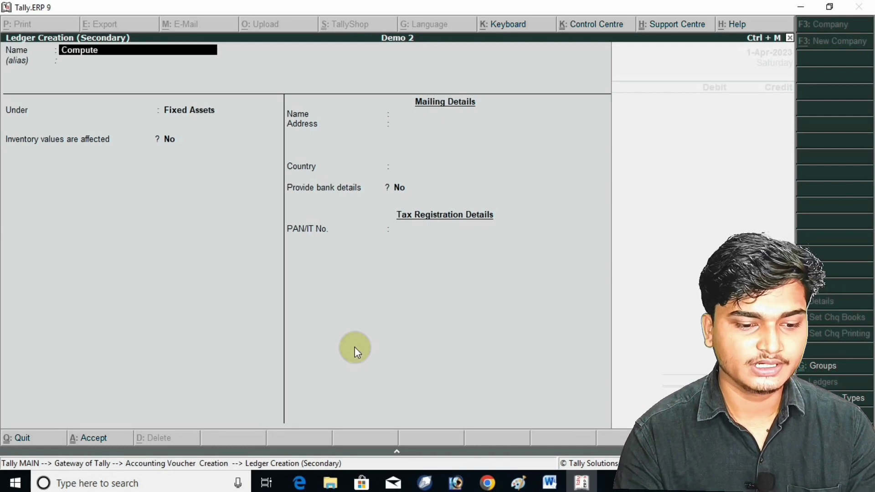
text(r)
key(Return)
key(Return)
key(Return)
key(Return)
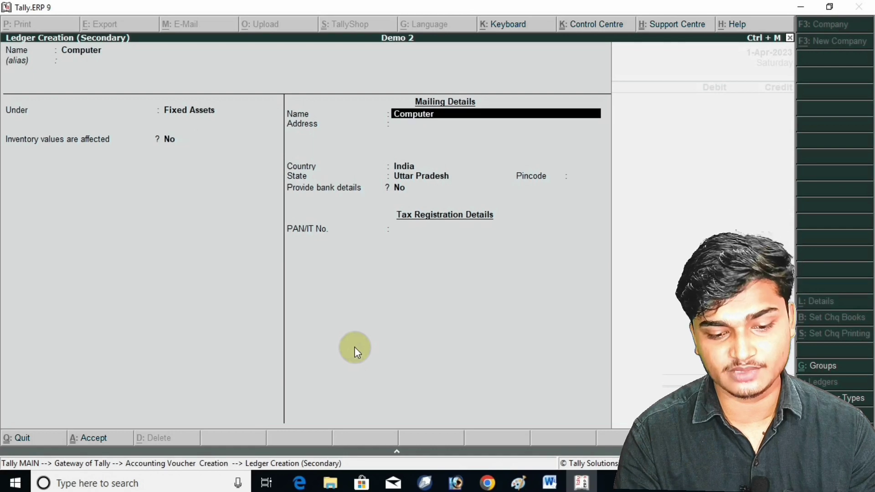
key(Return)
key(Return)
key(Return)
key(Return)
key(Return)
key(Return)
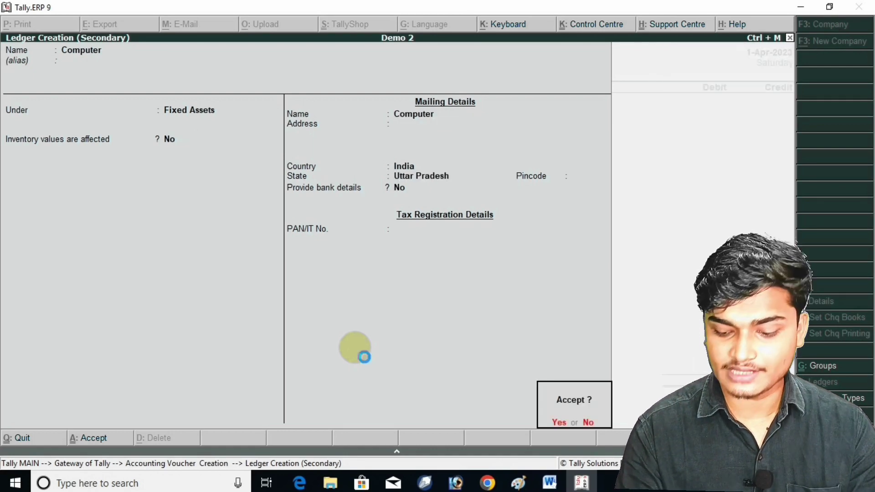
key(Return)
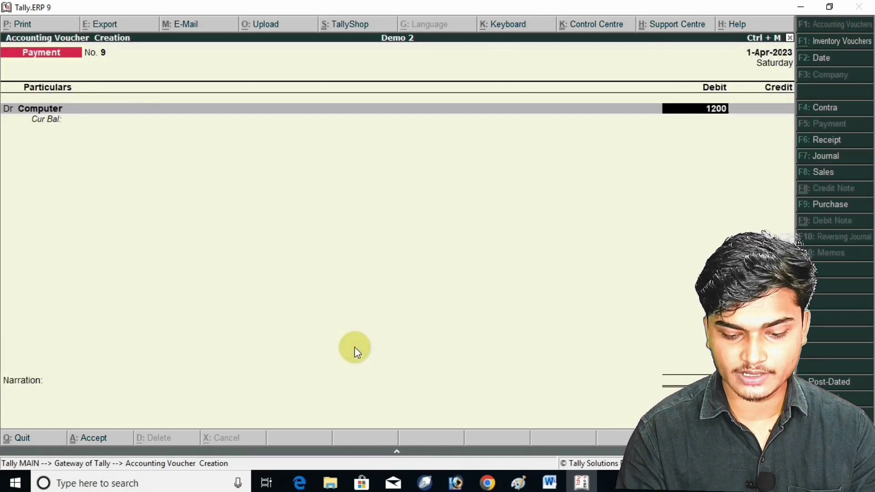
Step: Debit the Computer ledger with 12000 and credit Cash with the same amount in the payment voucher
key(Return)
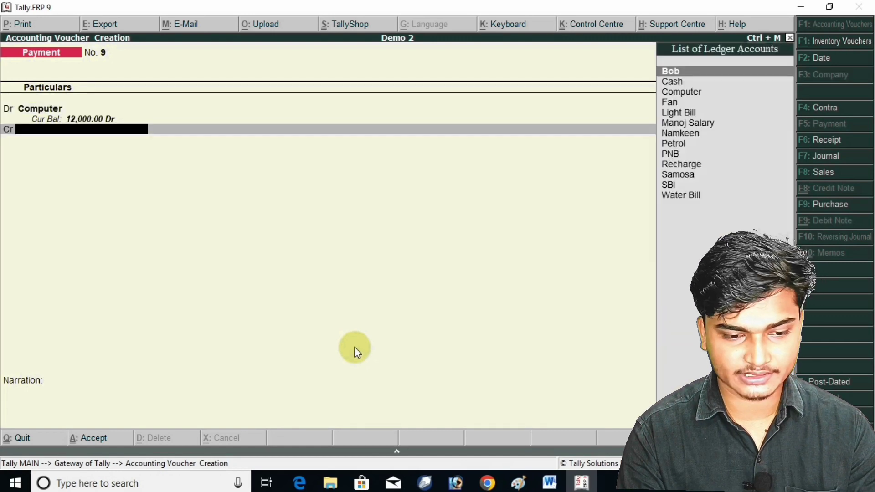
text(cash)
key(Return)
key(Return)
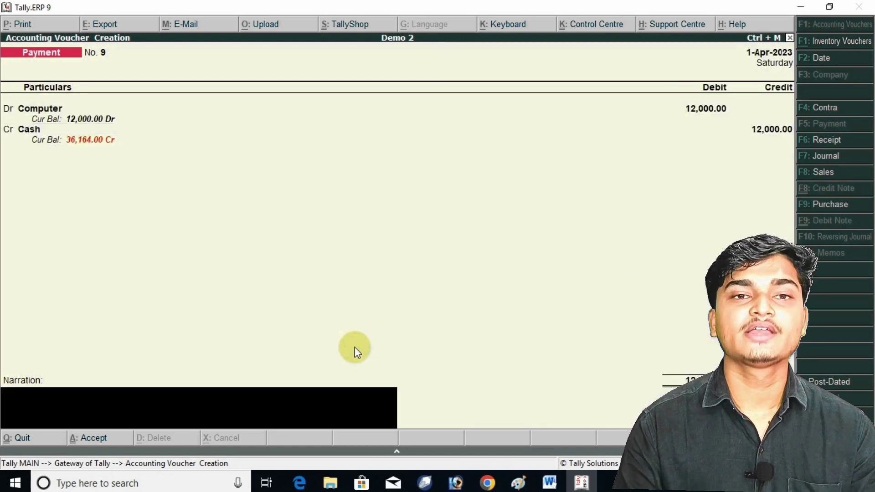